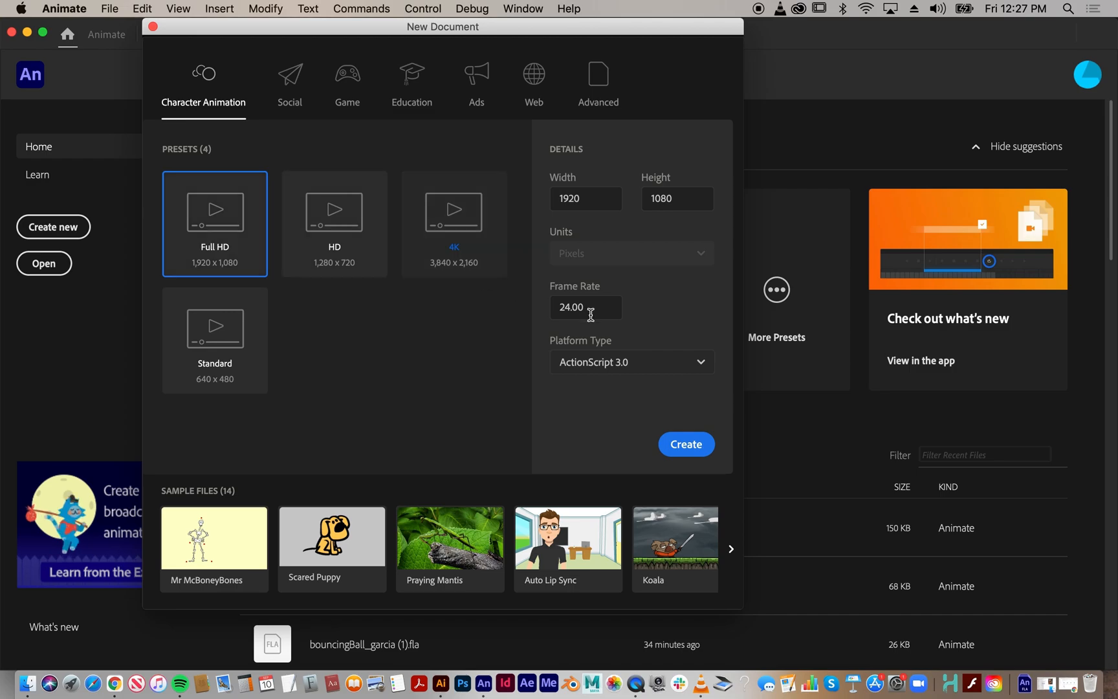
Step: Create a Full HD character animation document at 1920 × 1080, 24 fps, for ActionScript 3.0
left_click(561, 305)
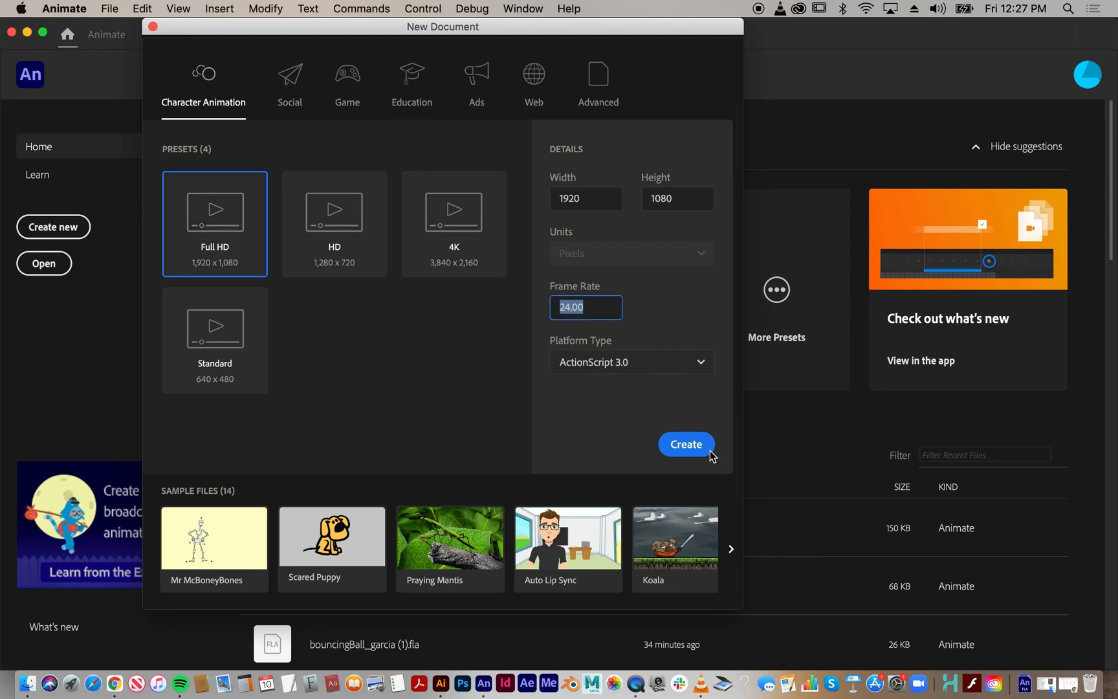
left_click(681, 446)
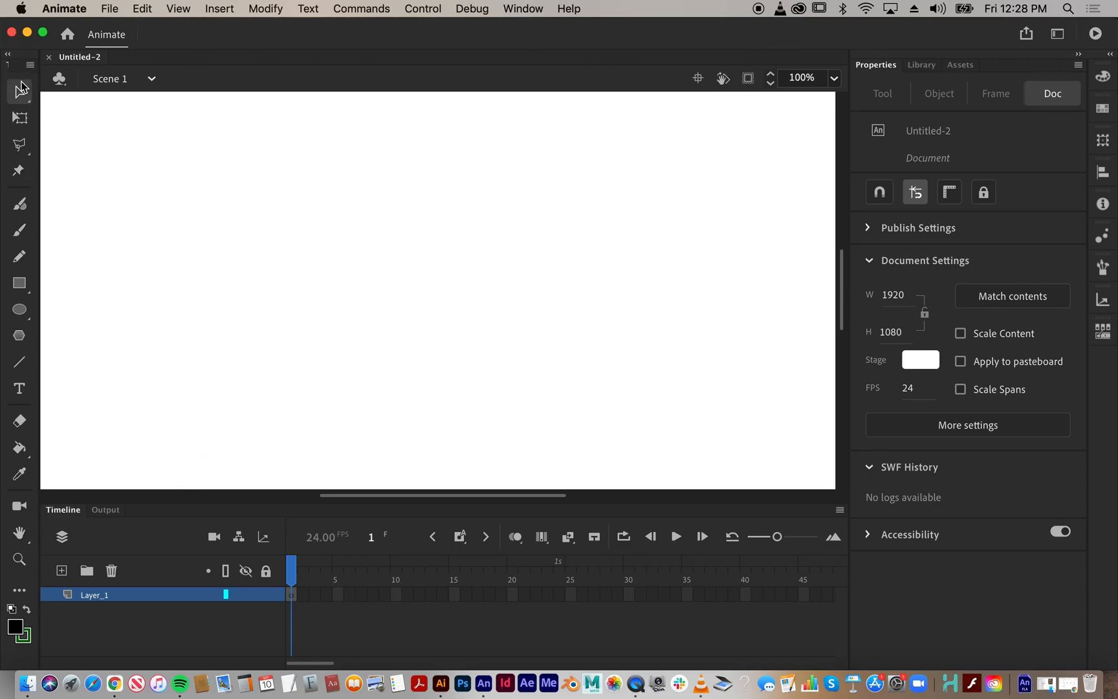
left_click(1077, 55)
left_click(1079, 56)
left_click(1077, 55)
left_click(1079, 57)
left_click(1079, 56)
left_click(1078, 55)
left_click(1079, 56)
left_click(1079, 56)
left_click(1079, 55)
left_click(1079, 55)
left_click(1078, 56)
left_click(1079, 56)
left_click(1078, 56)
left_click(1079, 55)
Step: Fit the stage in the window and rename Layer_1 to groundPlane
left_click(834, 79)
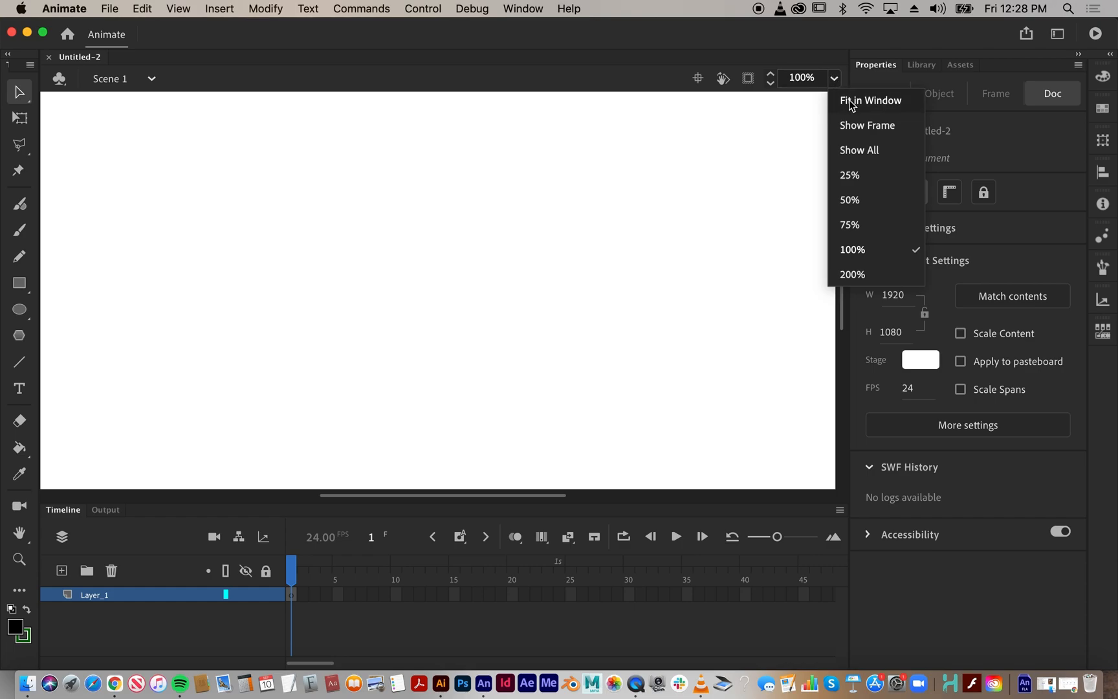
left_click(851, 101)
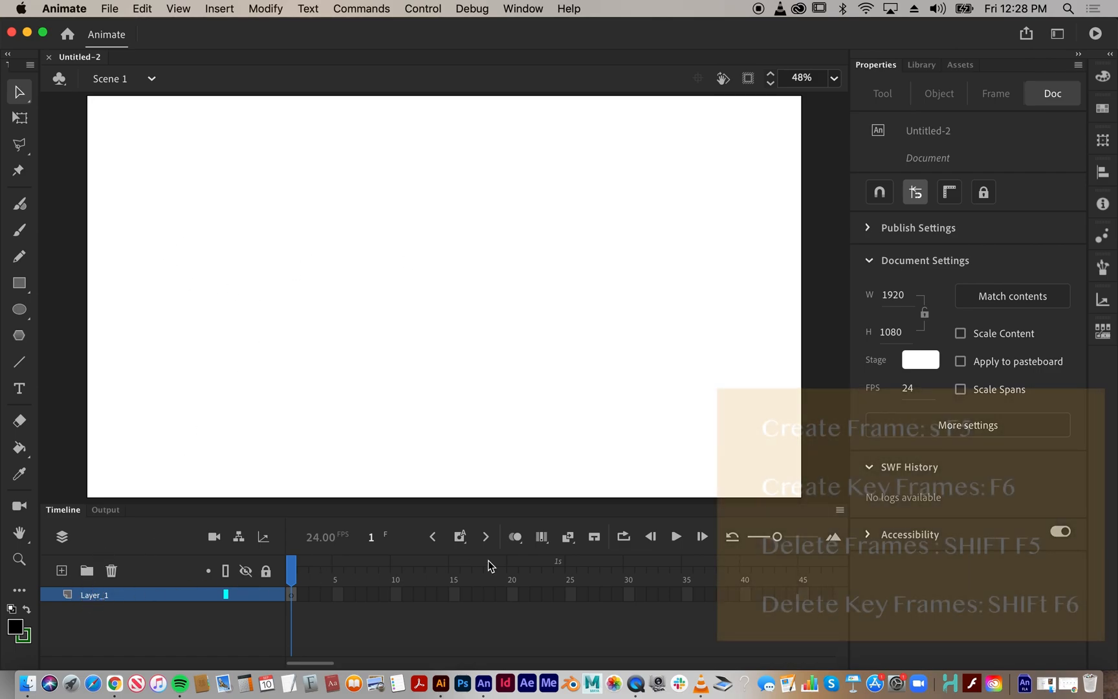
double_click(98, 595)
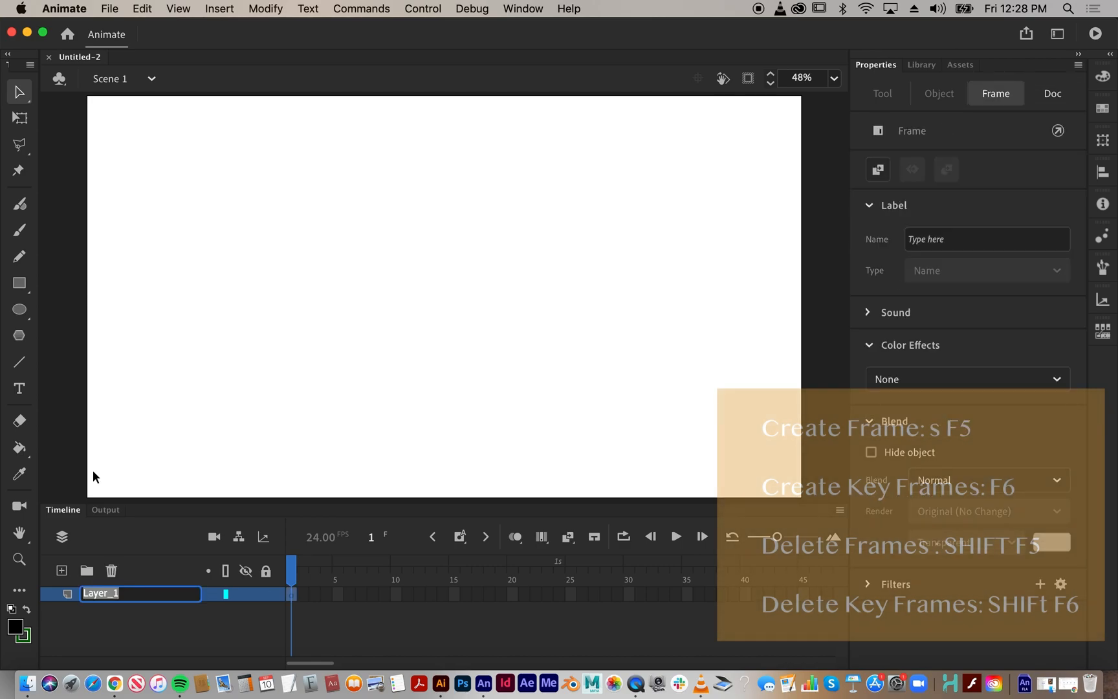
type("groundPlane")
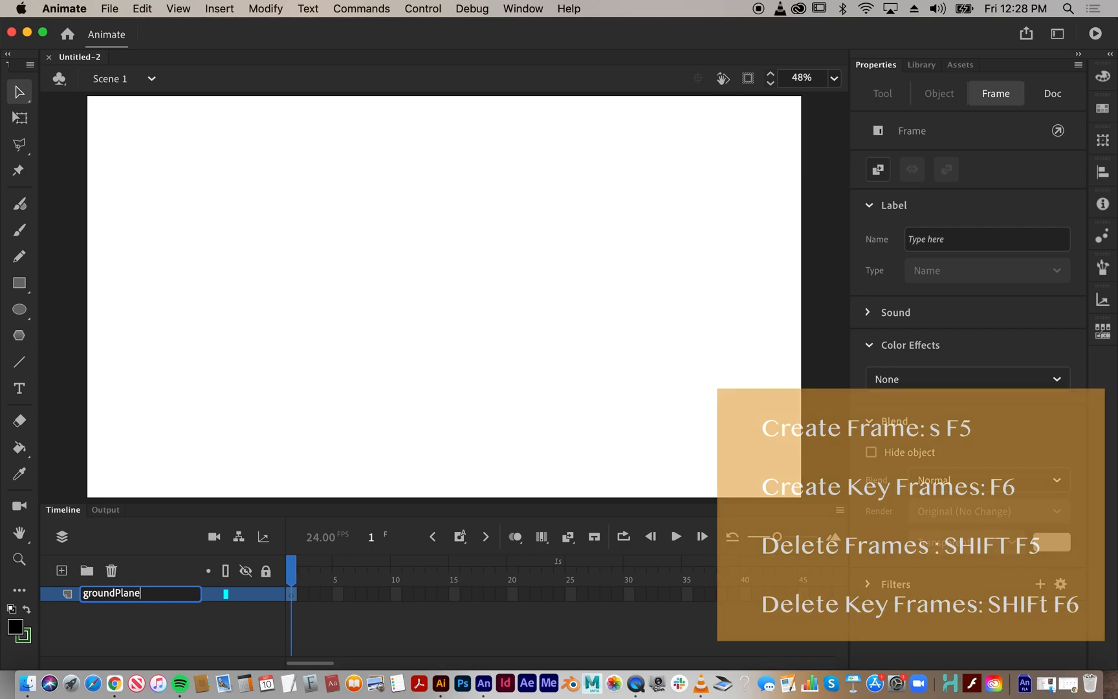
key("Return")
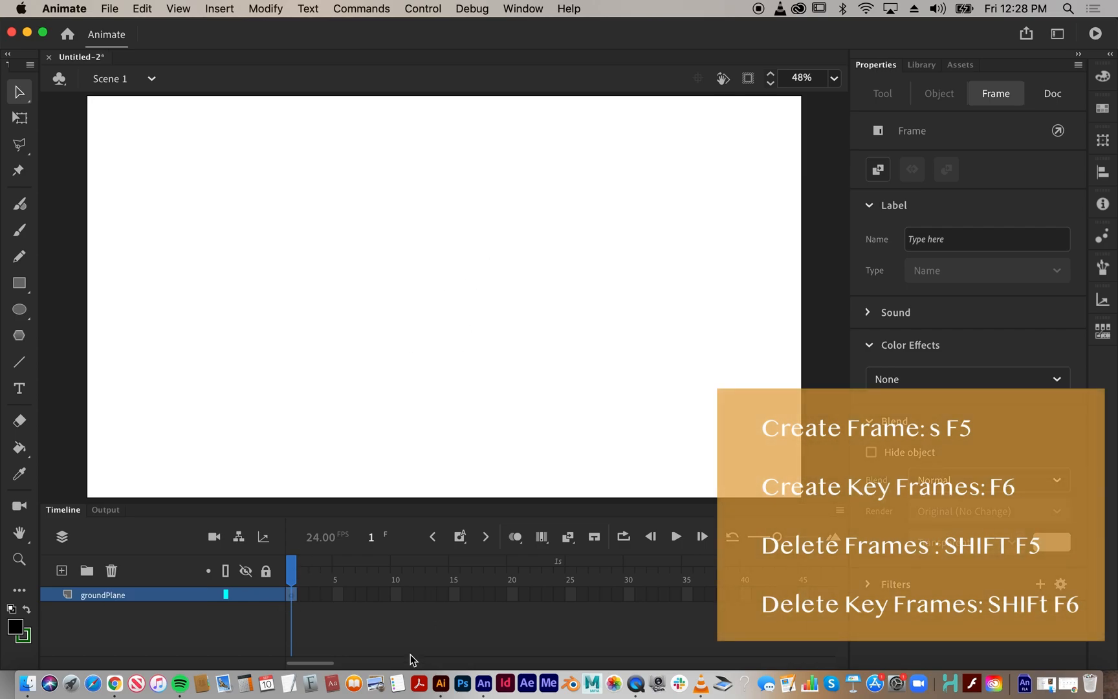
Step: Extend the groundPlane layer by inserting frames up to frame 30
left_click(317, 623)
left_click(295, 599)
key("F5")
key("F5")
key("F5")
key("F5")
key("F5")
key("F5")
key("F5")
key("F5")
key("F5")
key("F5")
key("F5")
key("F5")
key("F5")
key("F5")
key("F5")
key("F5")
key("F5")
key("F5")
key("F5")
key("F5")
key("F5")
key("F5")
key("F5")
key("F5")
key("F5")
key("F5")
key("F5")
key("F5")
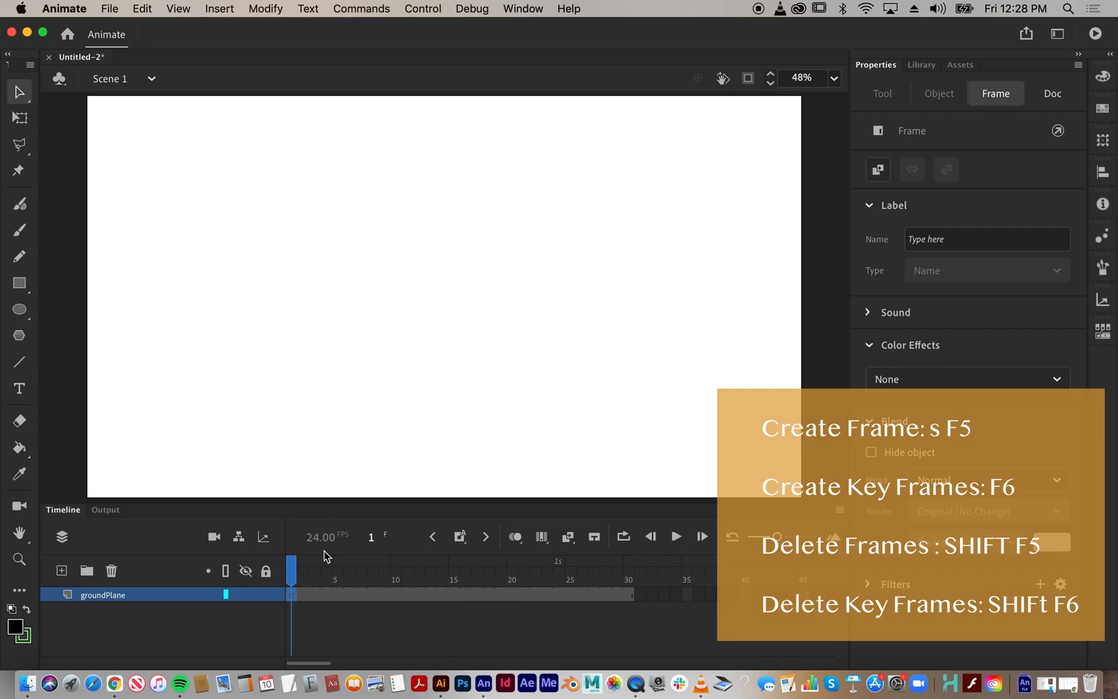
left_click(620, 593)
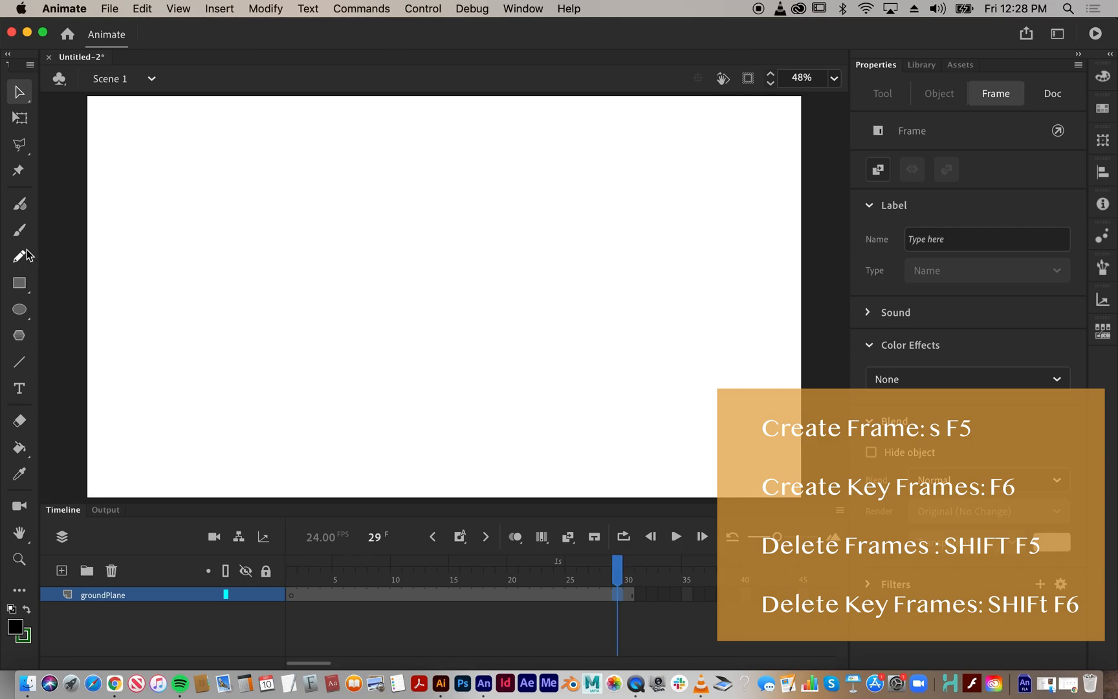
left_click(19, 230)
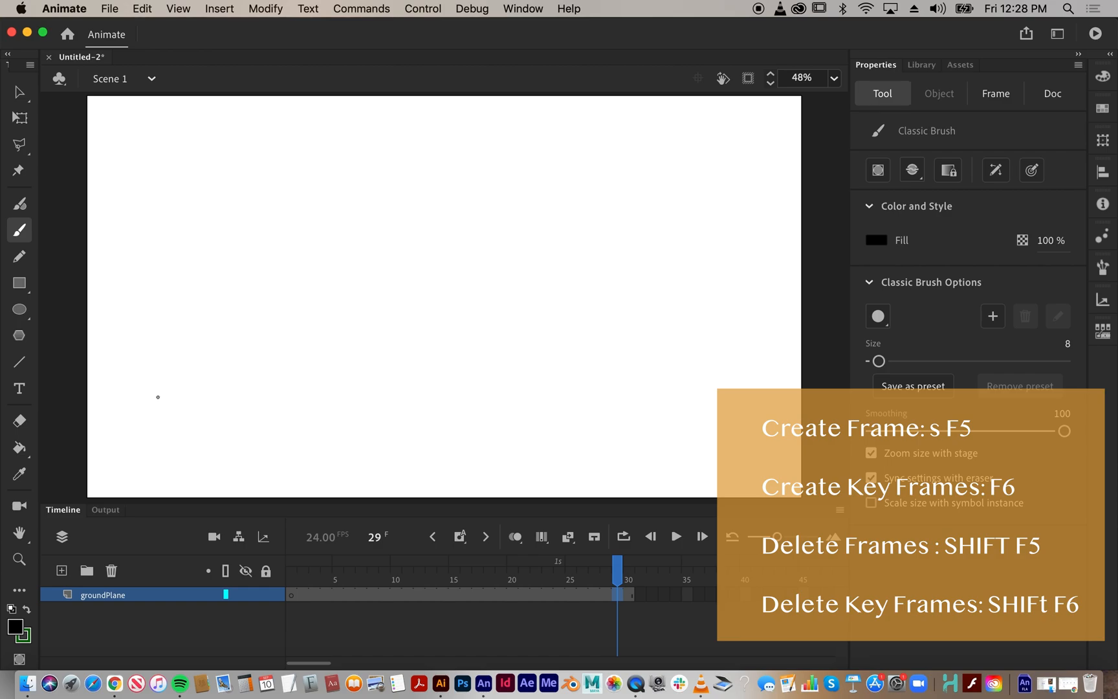
mouse_move(118, 407)
left_mouse_down()
mouse_move(458, 411)
mouse_move(768, 464)
left_mouse_up()
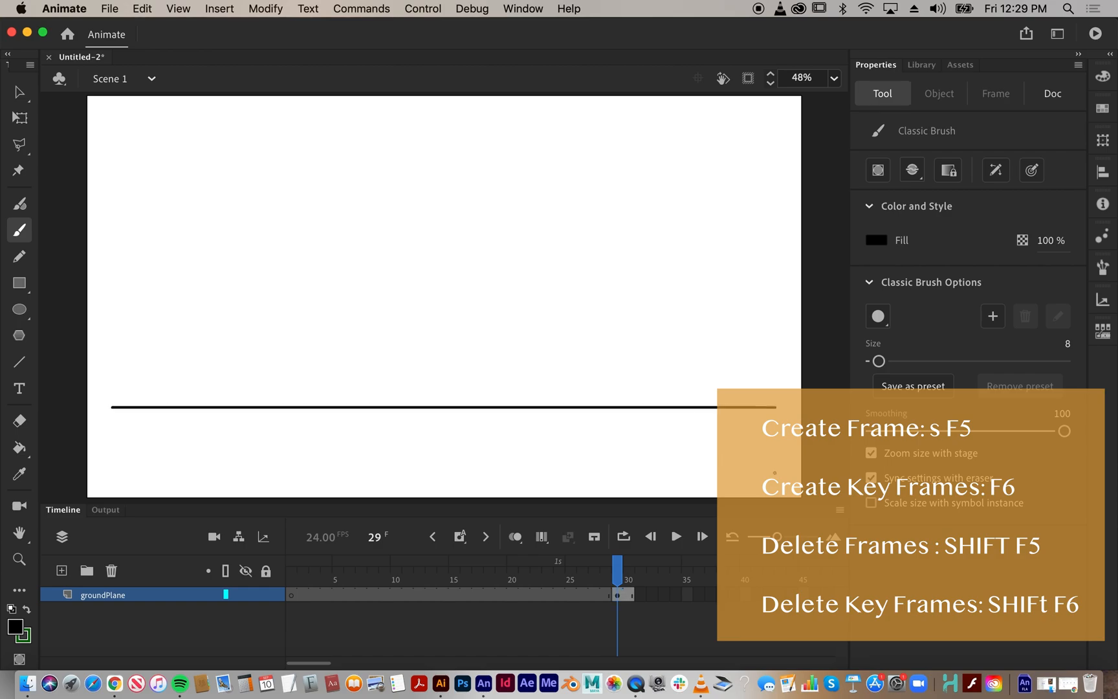
key("shift+F6")
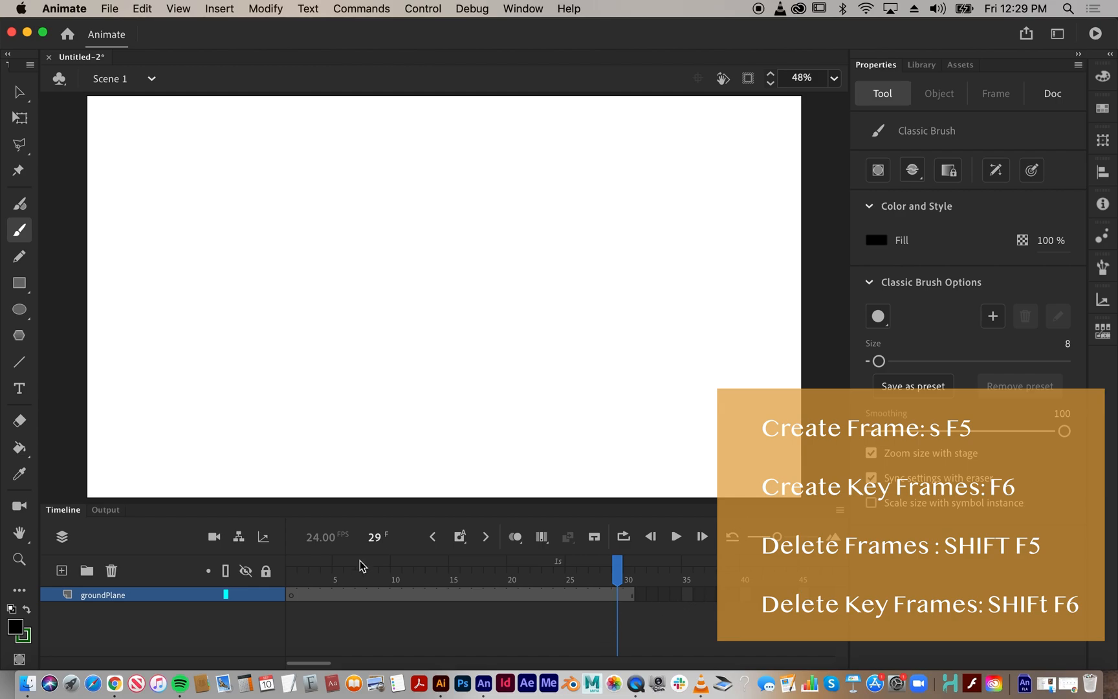
left_click(289, 598)
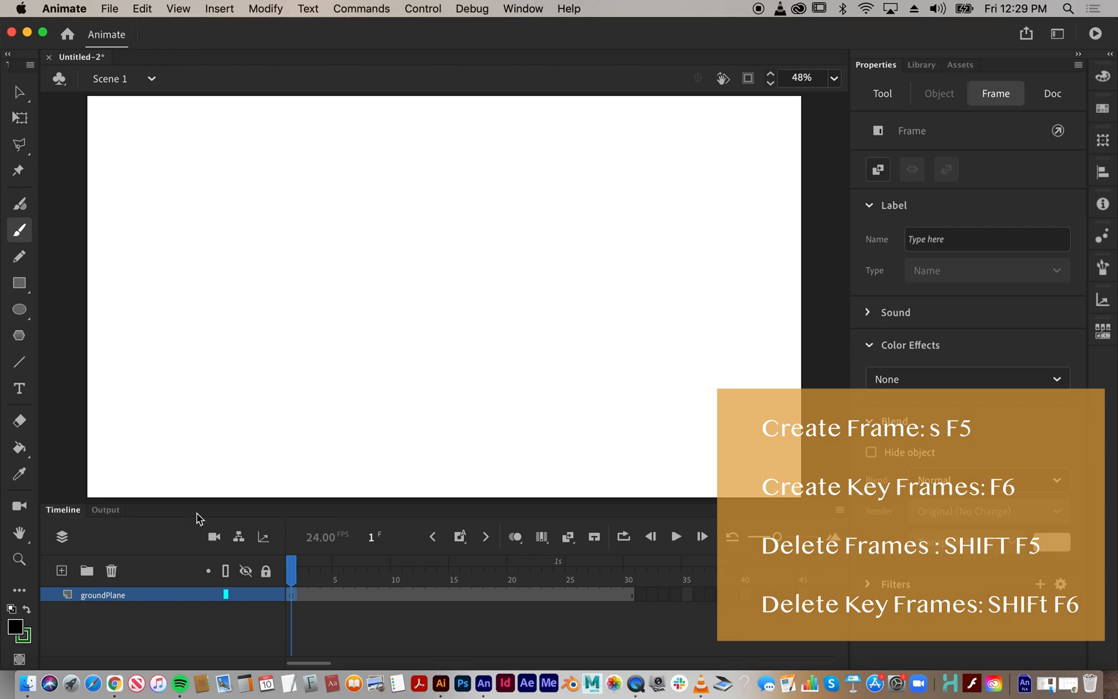
left_click(316, 615)
left_click(295, 598)
left_click(297, 613)
left_click(291, 596)
left_click(294, 604)
left_click(292, 599)
left_click_drag(778, 537, 793, 537)
left_click(400, 605)
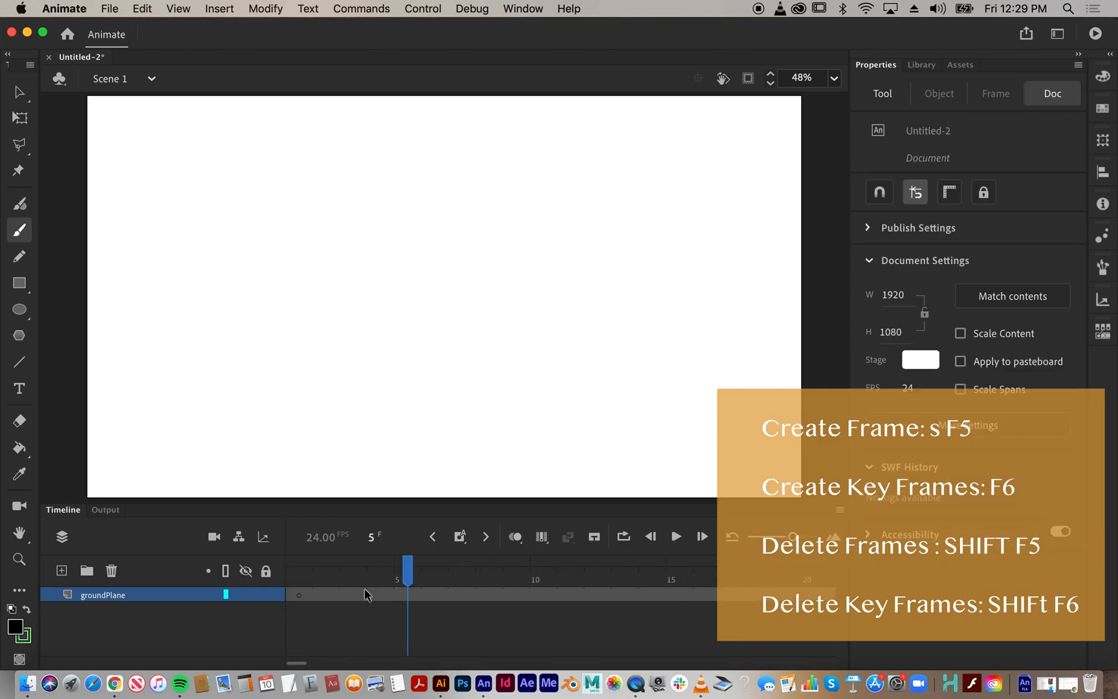
mouse_move(399, 572)
left_mouse_down()
mouse_move(324, 572)
mouse_move(380, 572)
left_mouse_up()
left_click_drag(792, 536, 780, 537)
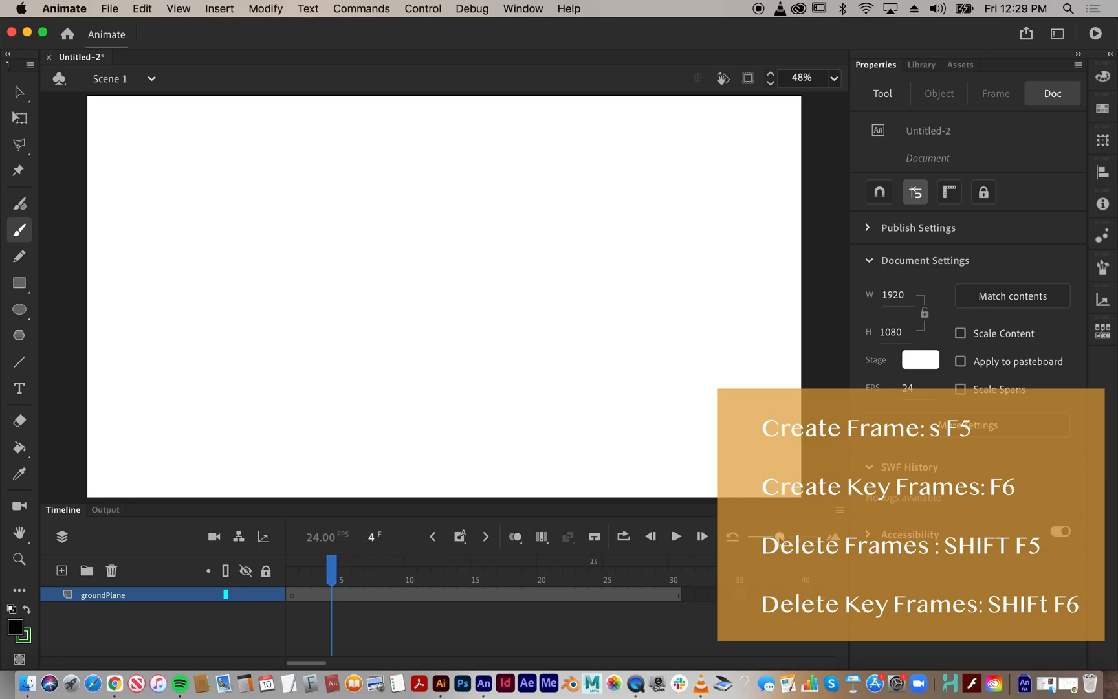
Step: On frame 1 of groundPlane, brush a straight horizontal ground line across the lower part of the stage, and lock the layer
left_click(293, 595)
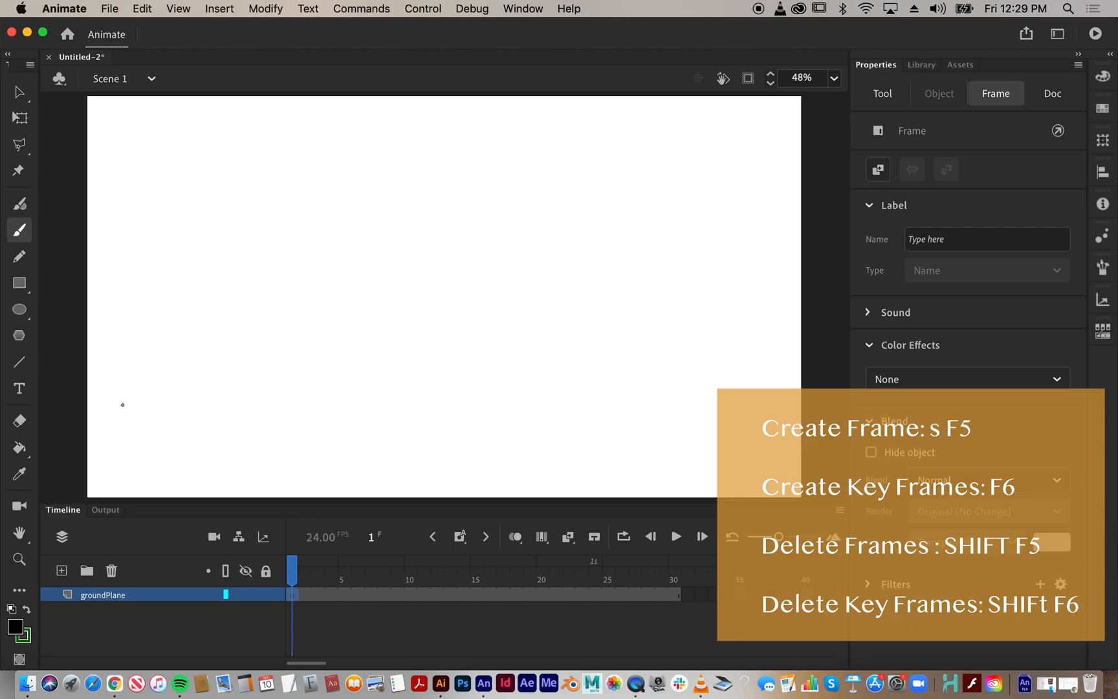
left_click_drag(121, 407, 766, 407)
left_click(265, 593)
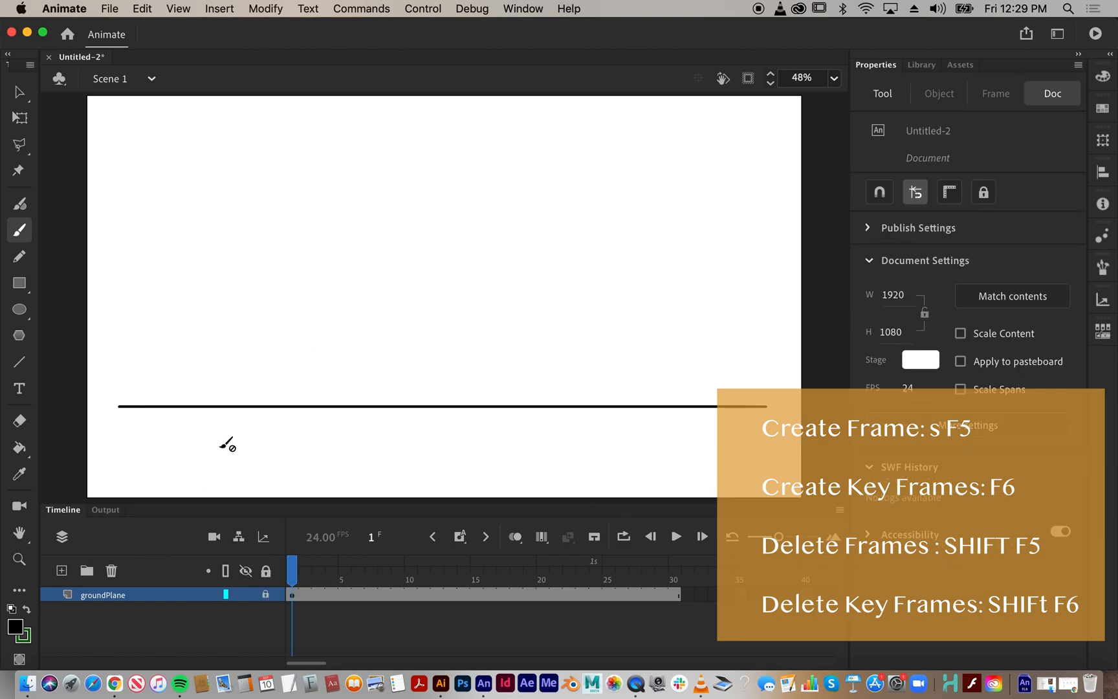
Step: Add a new layer above groundPlane and name it ball
left_click(61, 571)
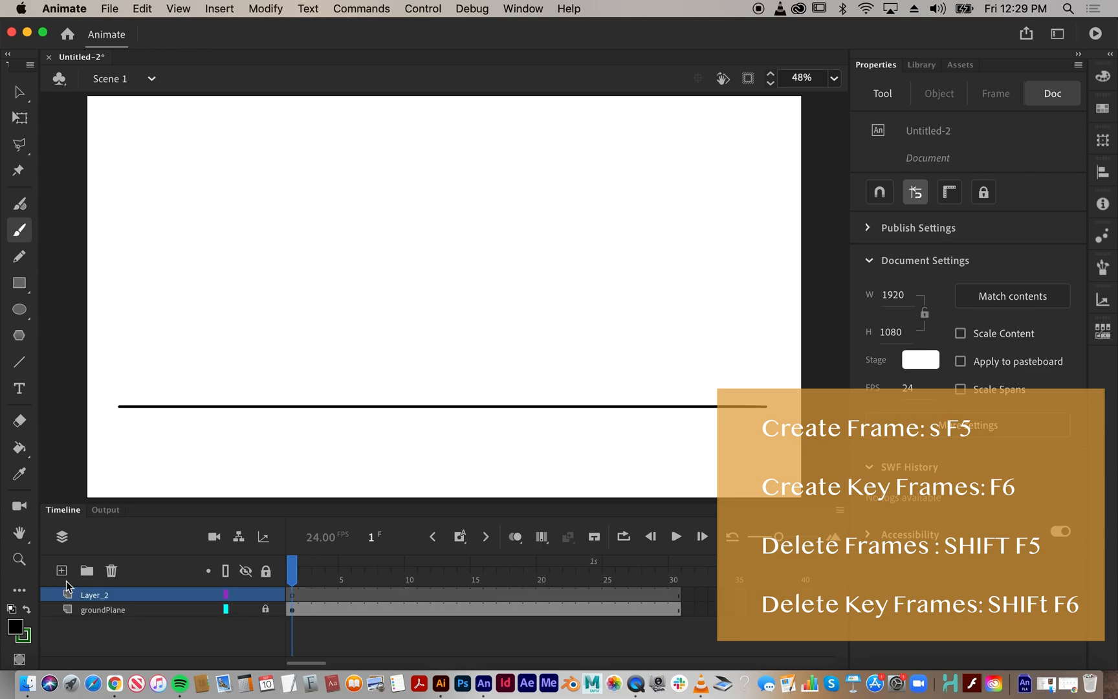
left_click(307, 595)
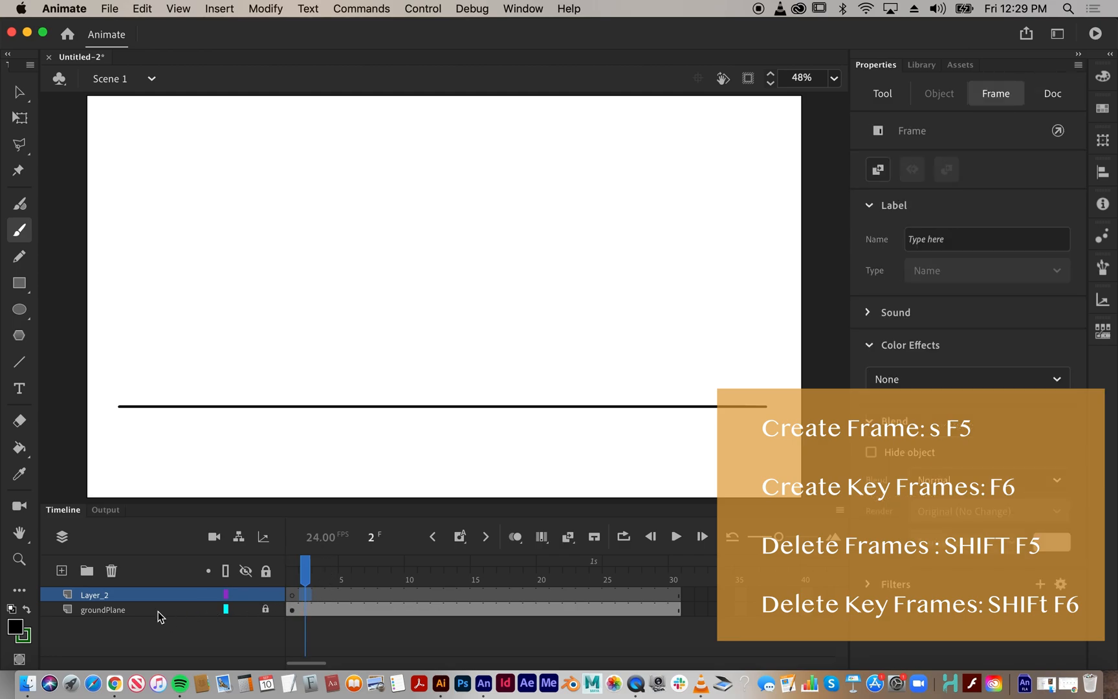
double_click(93, 595)
type("ba")
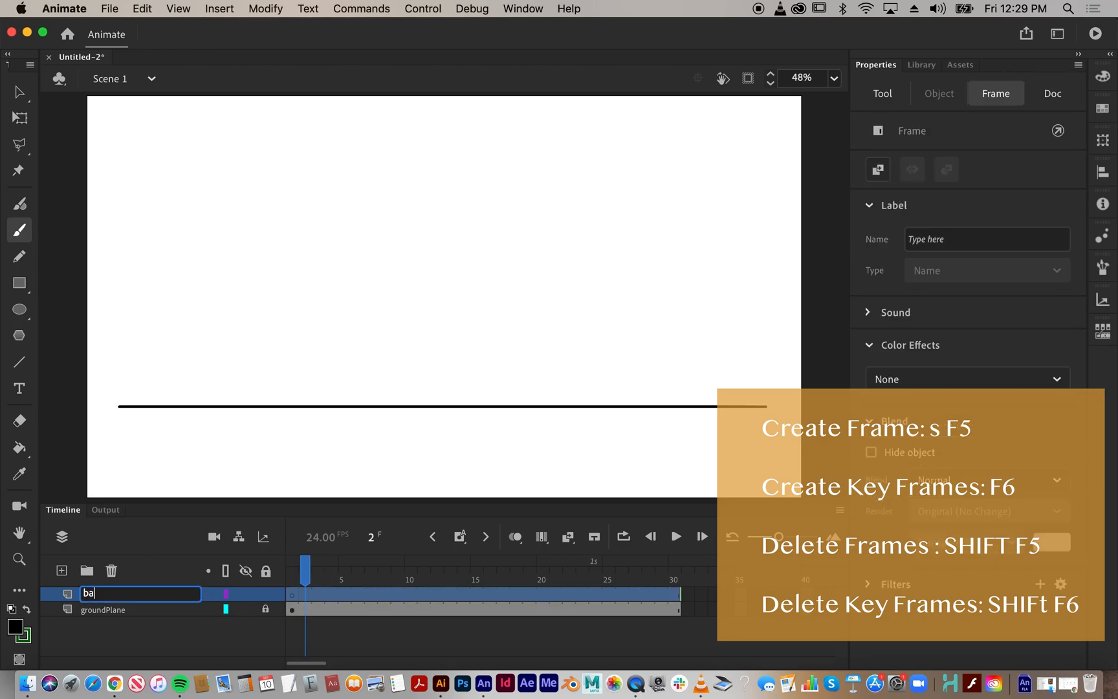
type("ll")
key("Return")
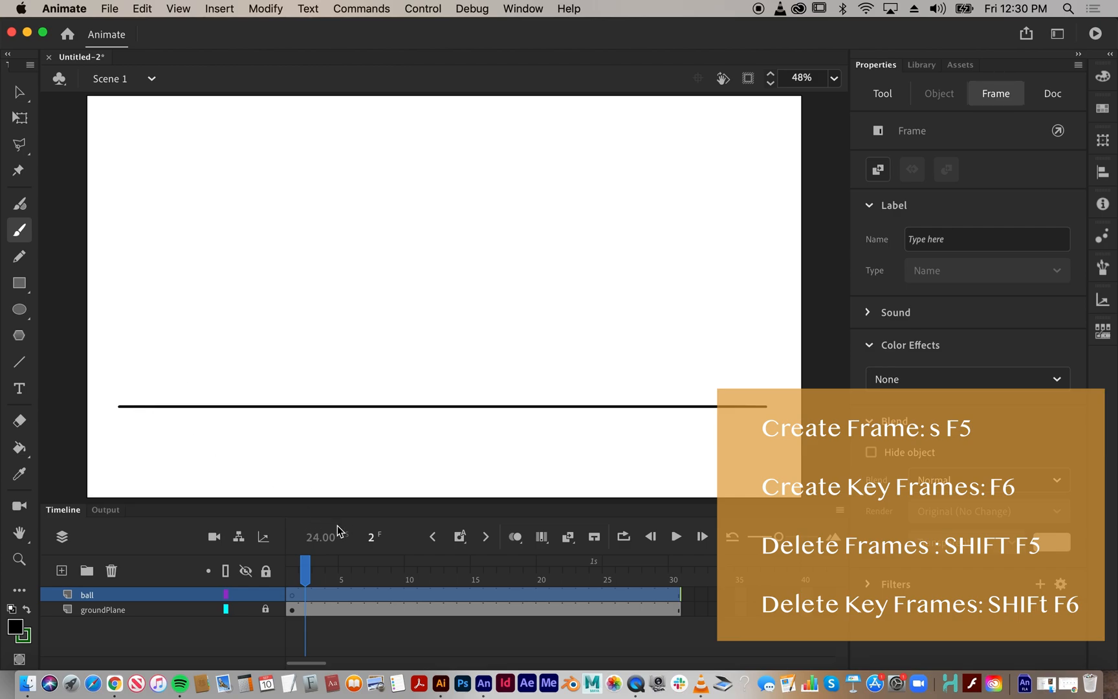
Step: Add a keyframe at frame 3 of the ball layer and brush a round ball resting on the ground line's left end on frame 1
left_click(310, 591)
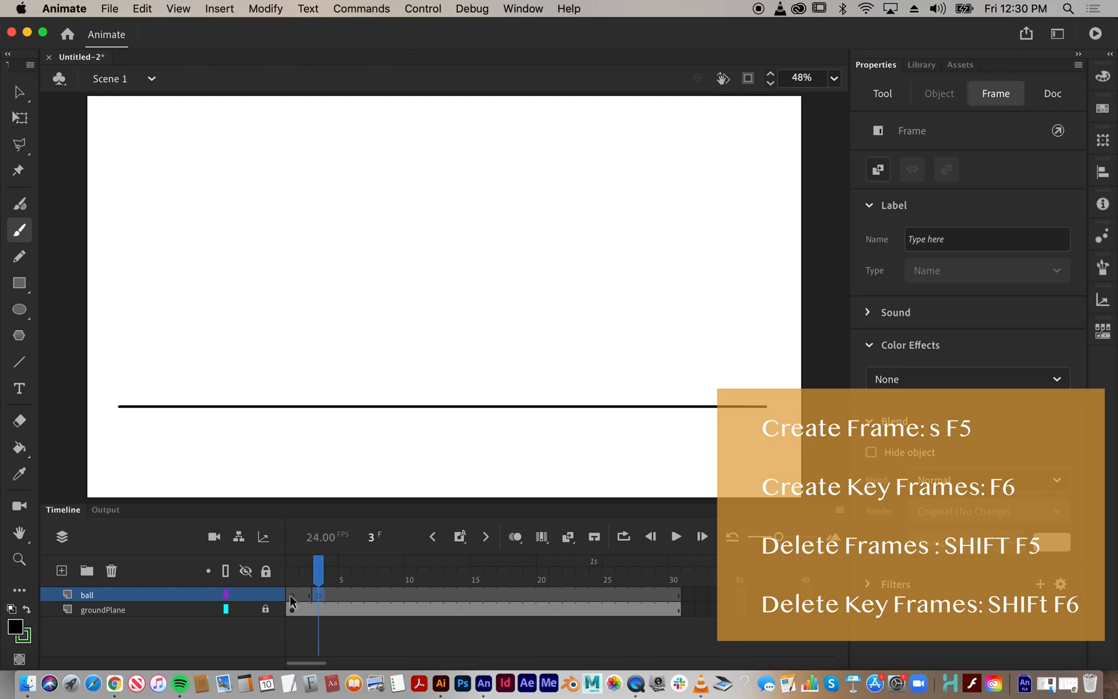
left_click(291, 599)
mouse_move(153, 401)
left_mouse_down()
mouse_move(188, 399)
mouse_move(205, 361)
mouse_move(183, 325)
mouse_move(144, 332)
mouse_move(133, 364)
mouse_move(160, 402)
left_mouse_up()
Step: Insert keyframes at frames 14 and 15 of the ball layer and brush the ball near the stage's top centre on frame 14
left_click(465, 601)
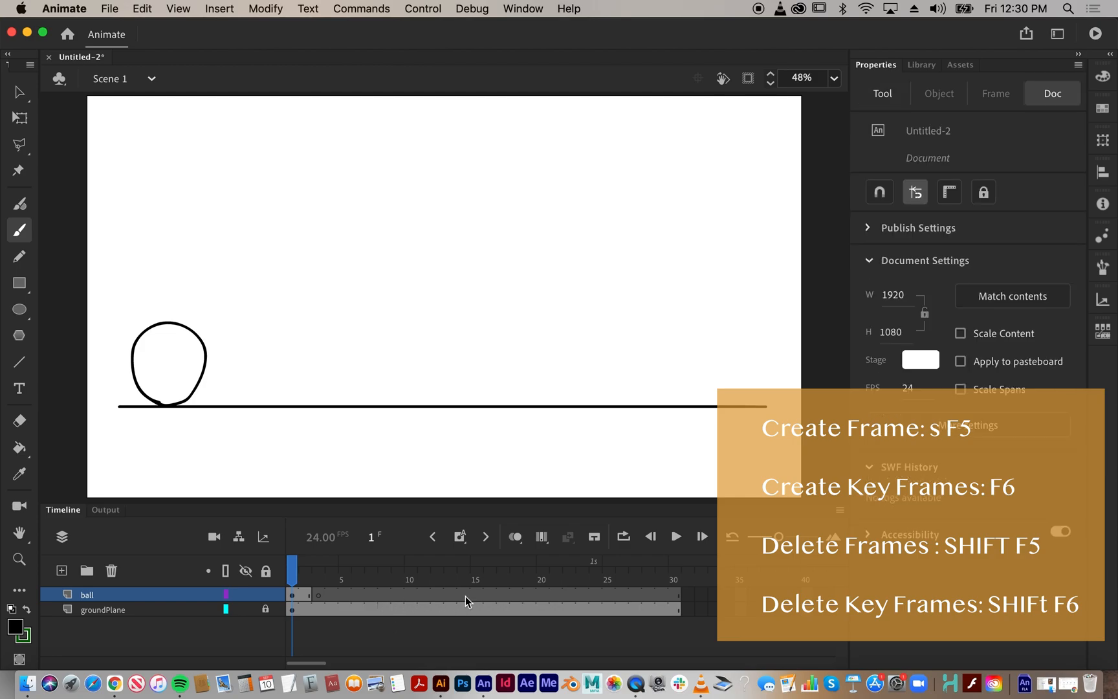
left_click(466, 602)
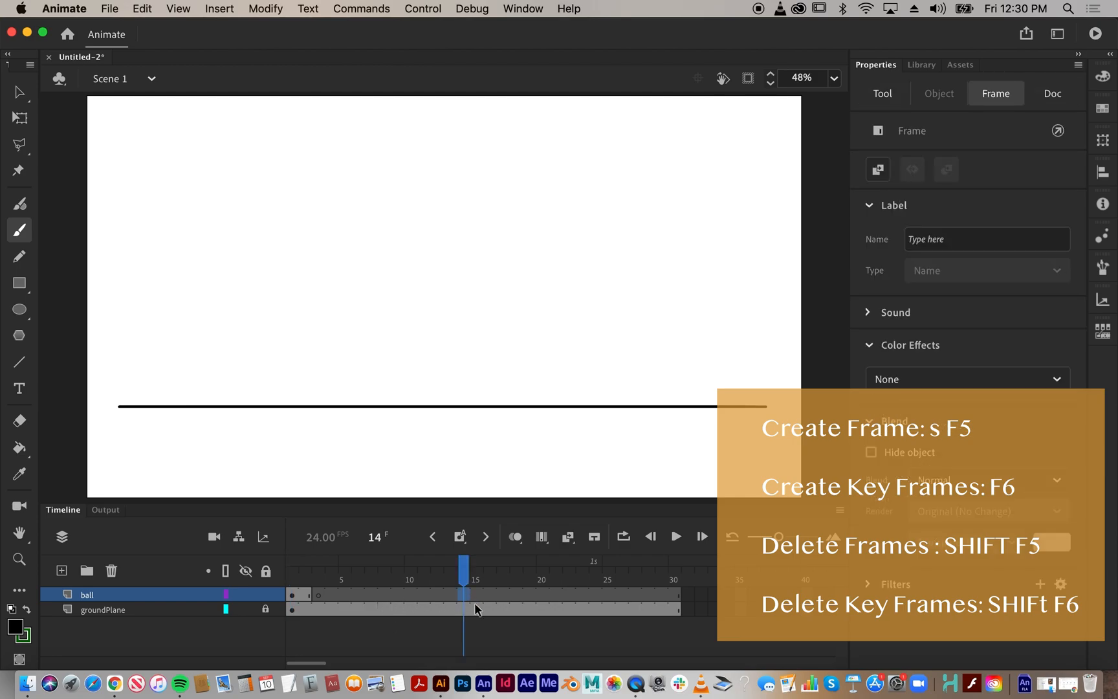
key("F6")
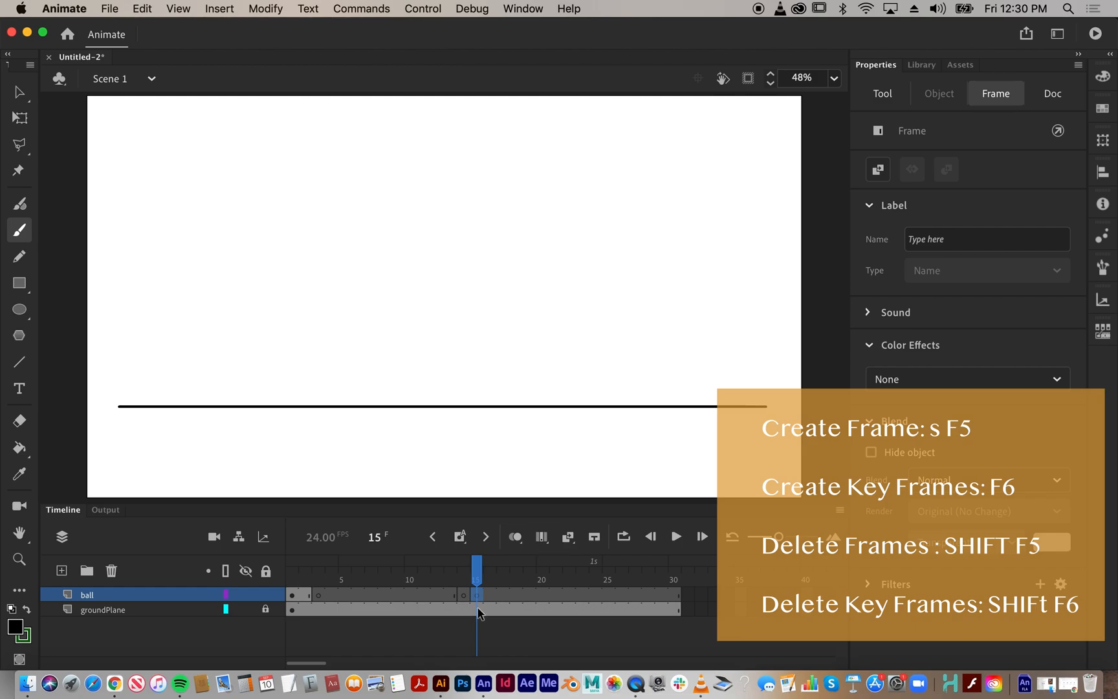
left_click(464, 595)
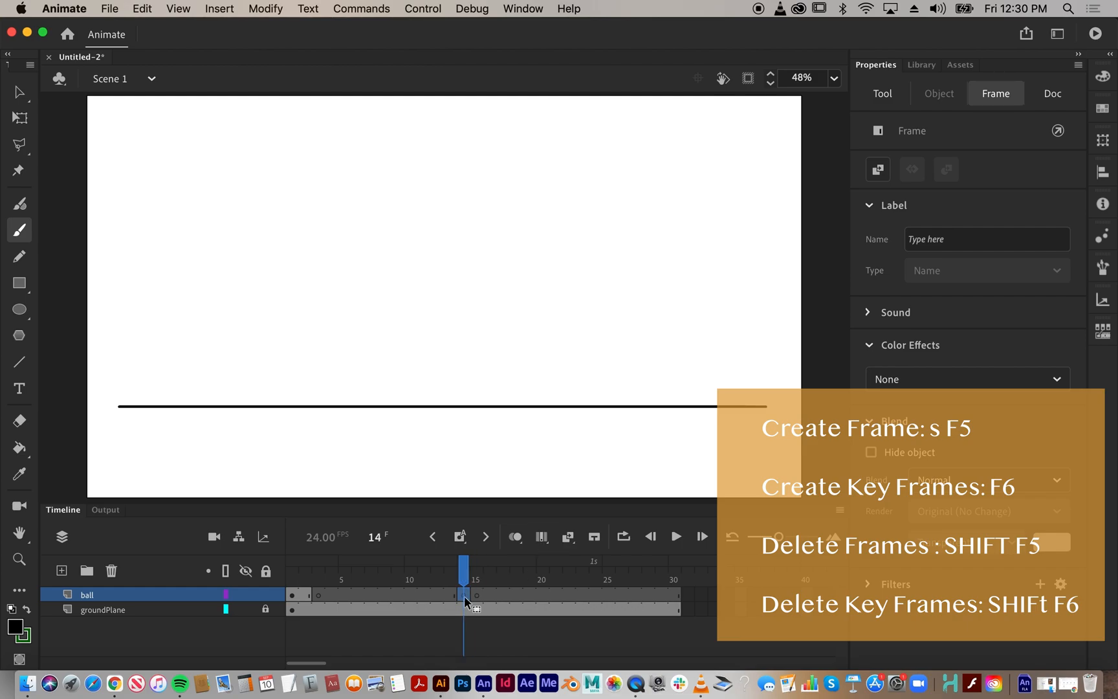
left_click(480, 596)
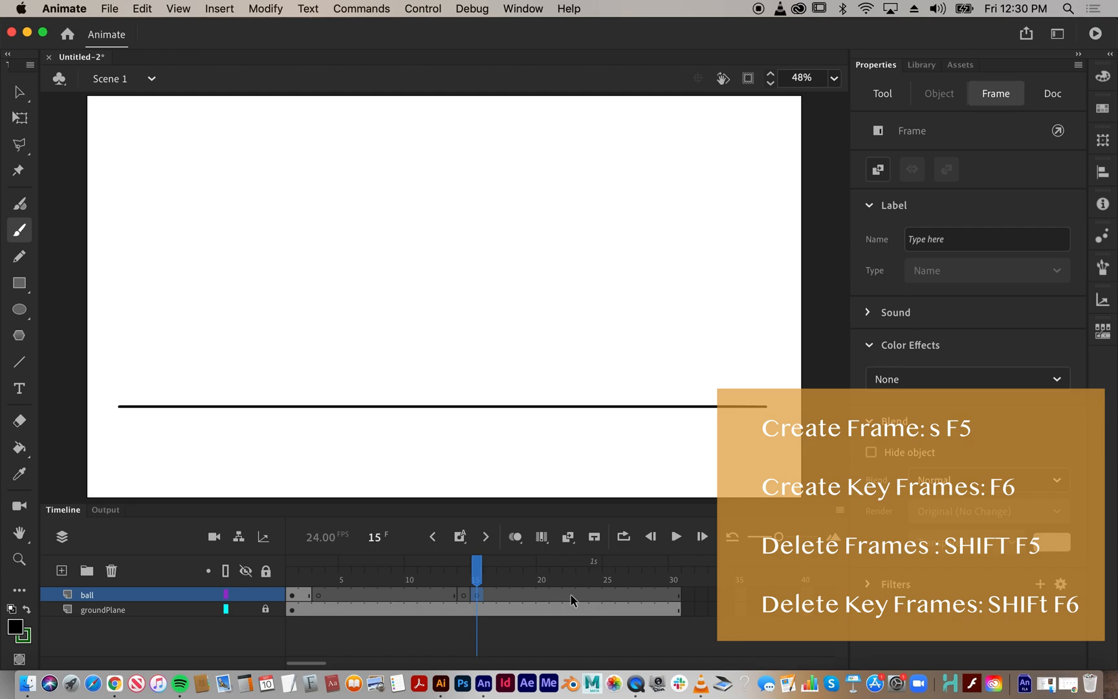
left_click(460, 598)
mouse_move(458, 126)
left_mouse_down()
mouse_move(418, 135)
mouse_move(418, 185)
mouse_move(470, 189)
mouse_move(487, 152)
mouse_move(456, 120)
left_mouse_up()
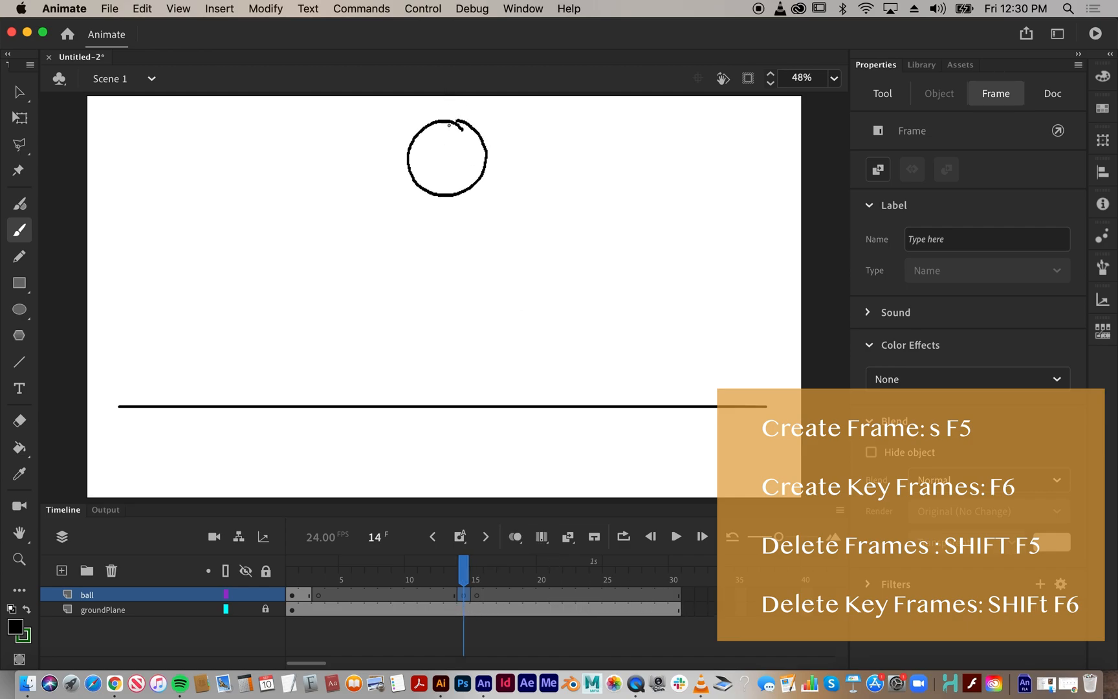
Step: Insert a keyframe at frame 30 of the ball layer and brush the ball resting on the ground line's right end
left_click(677, 602)
left_click(679, 609)
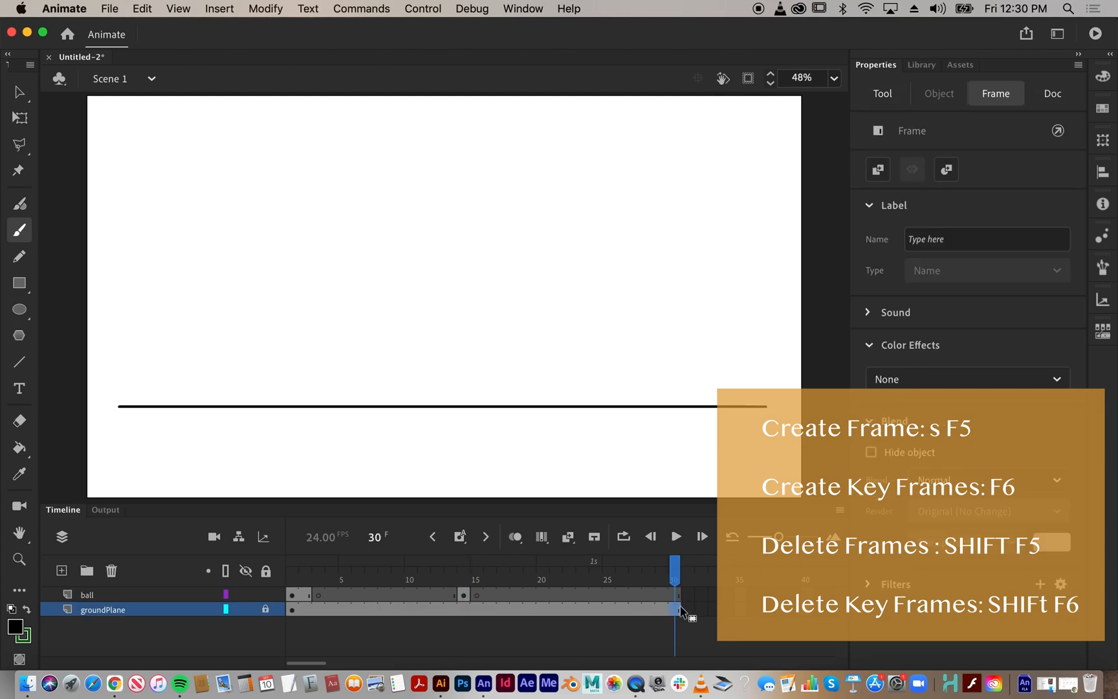
left_click(680, 594)
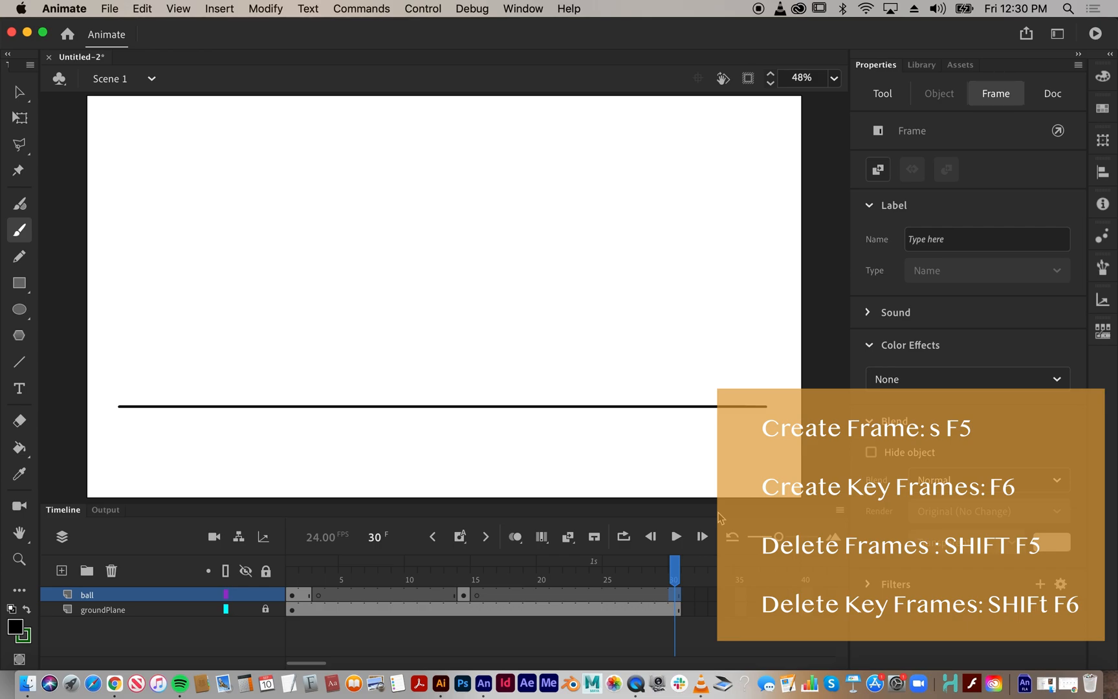
key("F6")
mouse_move(730, 407)
left_mouse_down()
mouse_move(775, 357)
mouse_move(744, 334)
mouse_move(707, 347)
mouse_move(690, 377)
mouse_move(723, 408)
left_mouse_up()
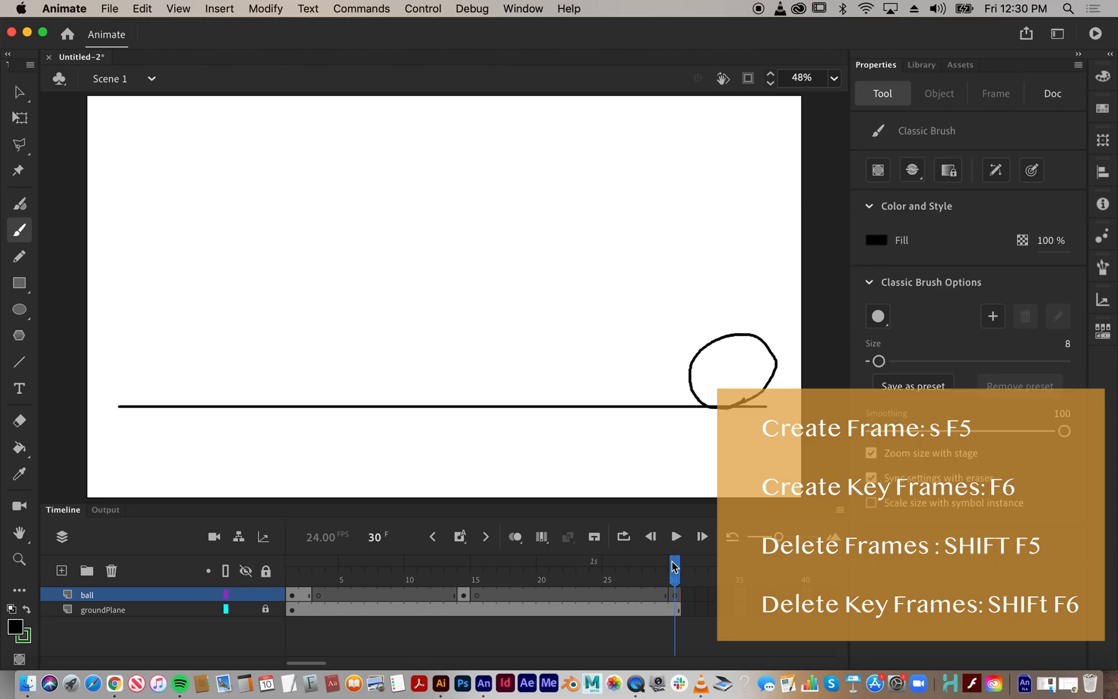
Step: Turn on Onion Skin at frame 14 of the ball layer and extend the end of its range to frame 30
left_click_drag(677, 572, 630, 596)
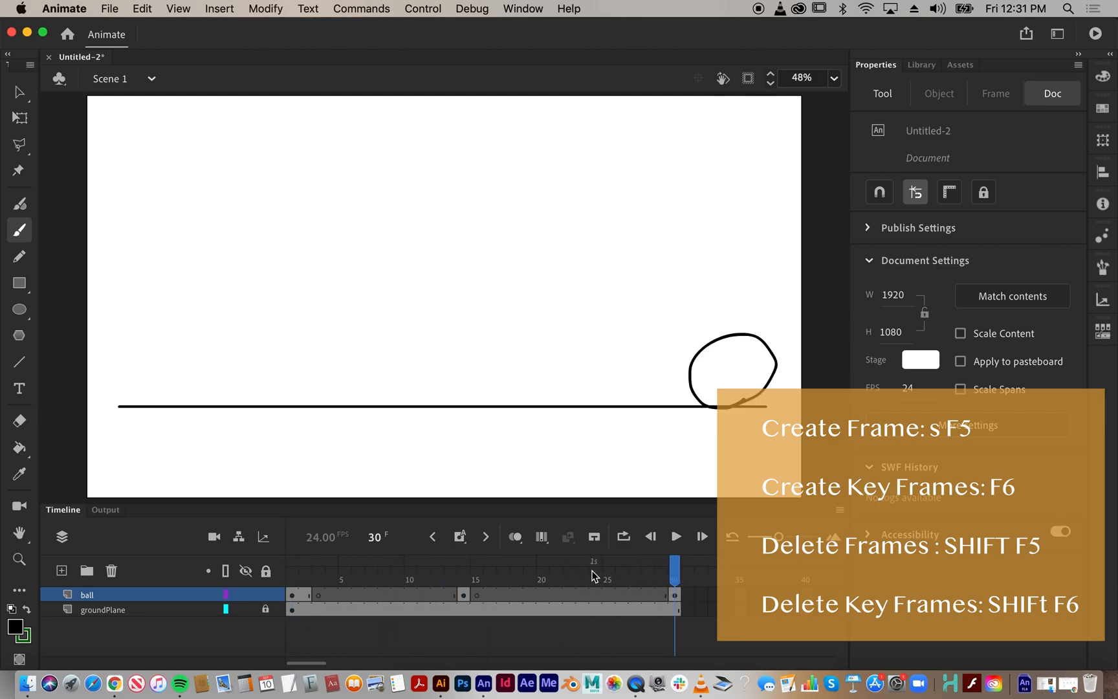
left_click(516, 537)
left_click(464, 595)
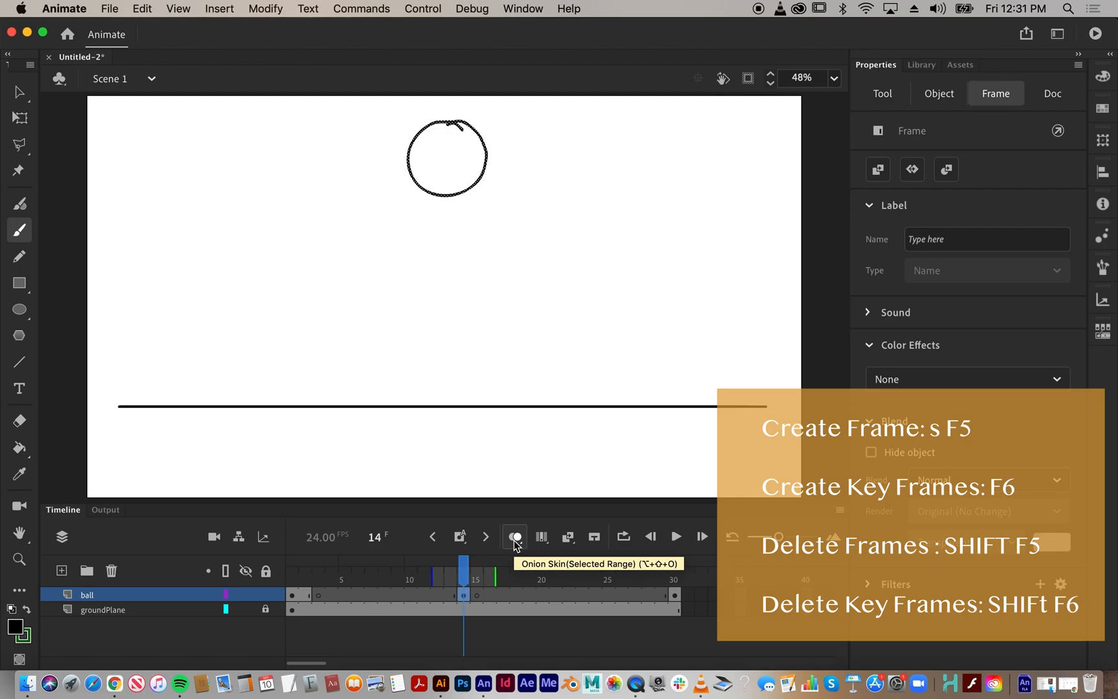
left_click(515, 538)
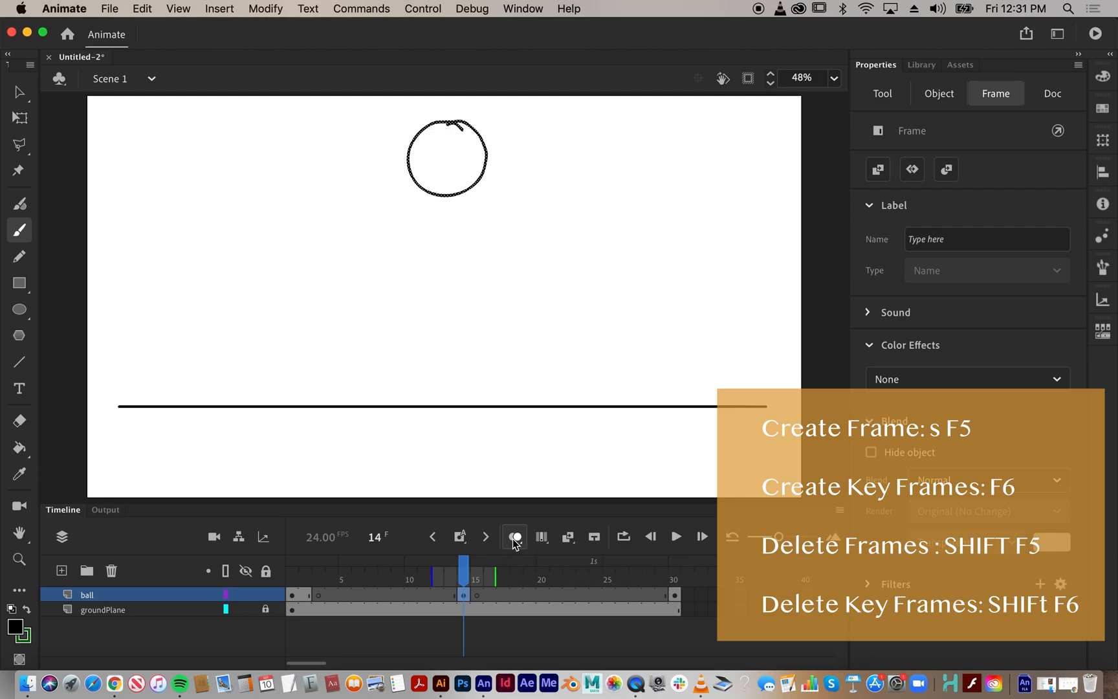
left_click_drag(495, 576, 679, 575)
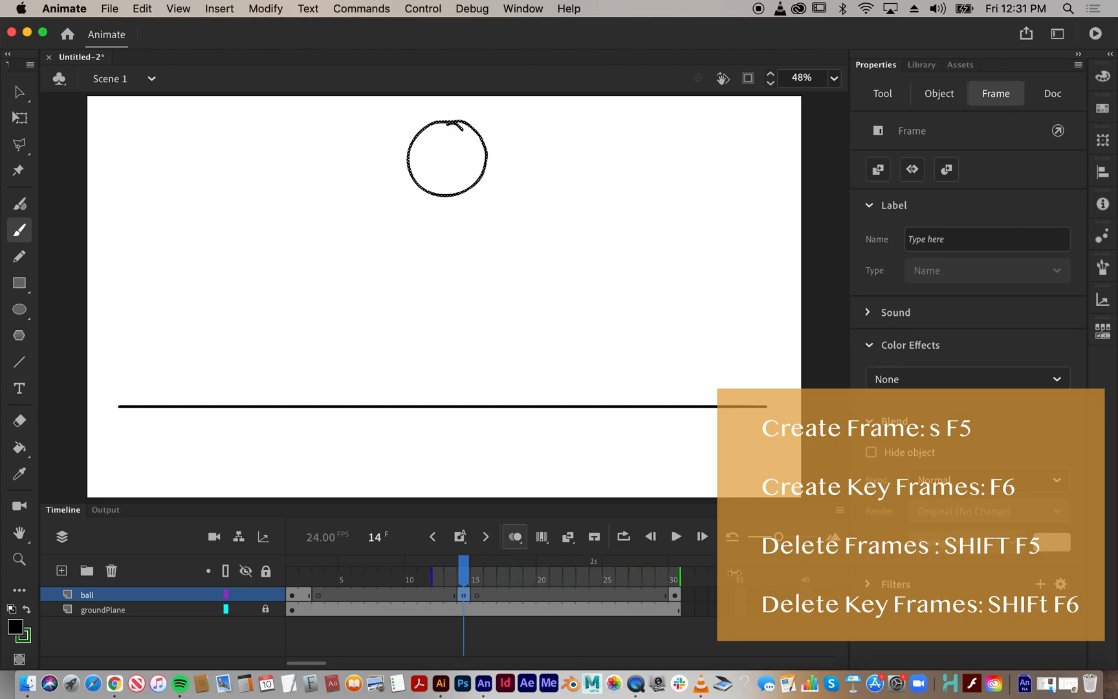
Step: With frame 12 of the ball layer current, extend the onion skin range to span frames 1 to 30
left_click(427, 580)
left_click_drag(407, 577, 288, 577)
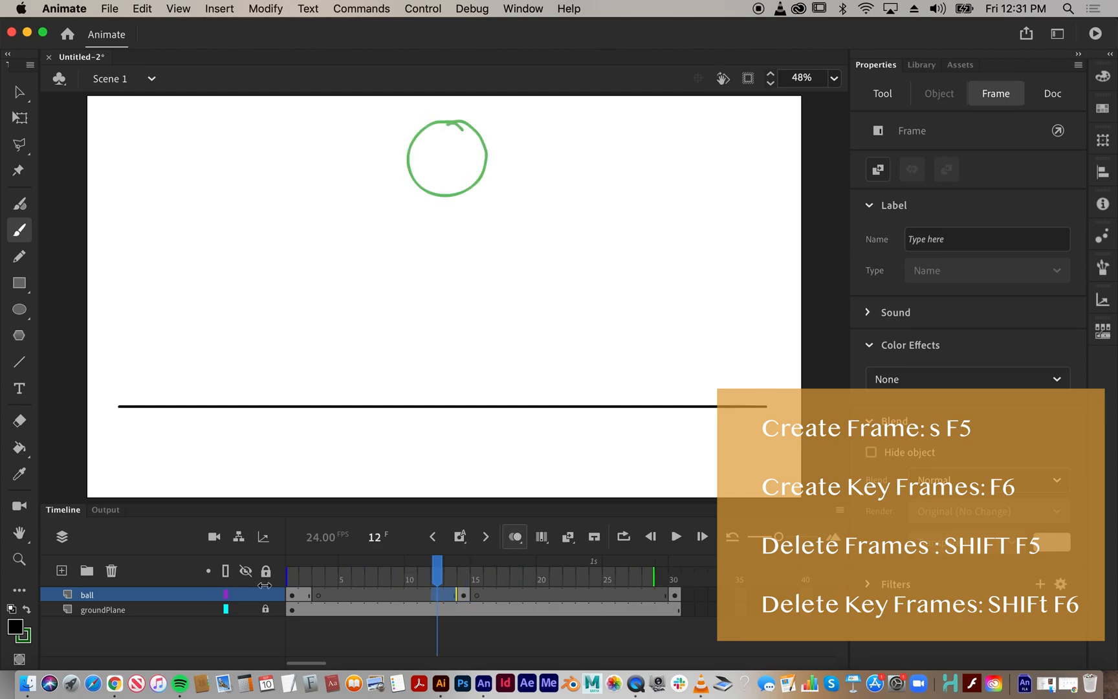
left_click_drag(653, 575, 679, 575)
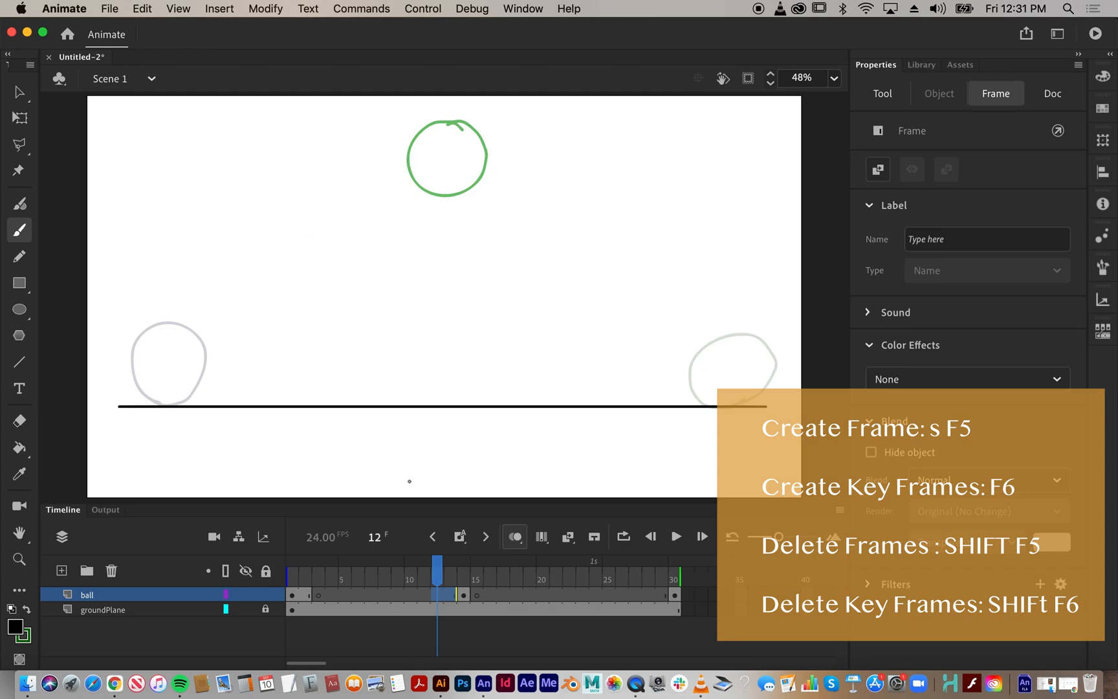
Step: Insert a keyframe at frame 5 of the ball layer and brush a flattened ball on the ground line's left end on frame 3
left_click(343, 595)
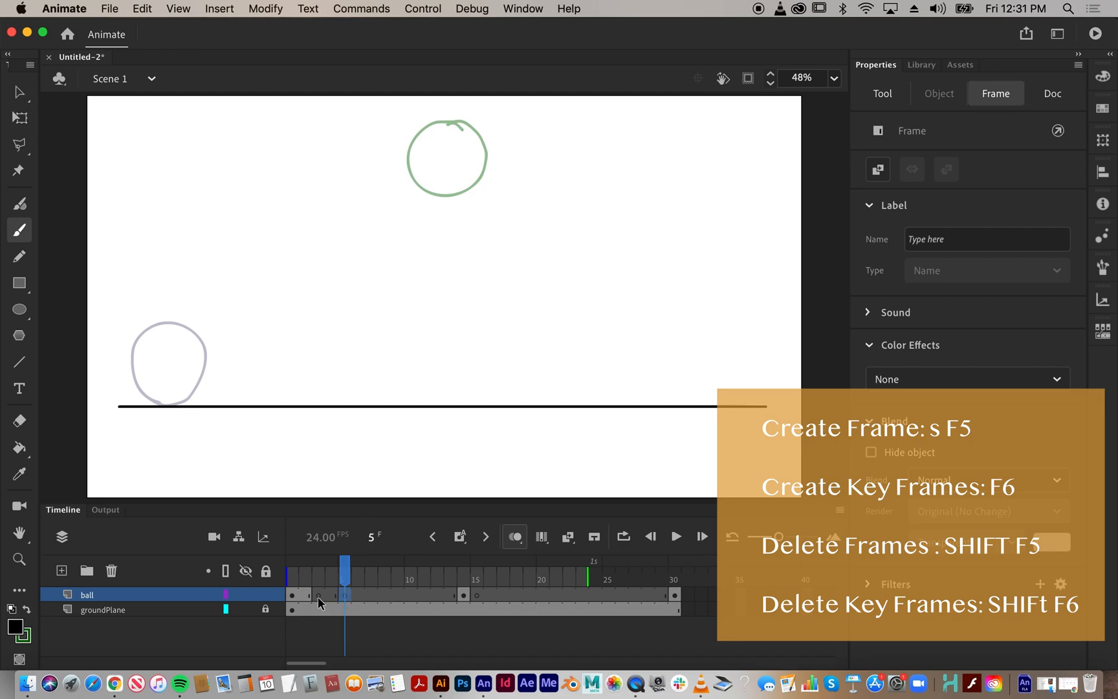
left_click(318, 595)
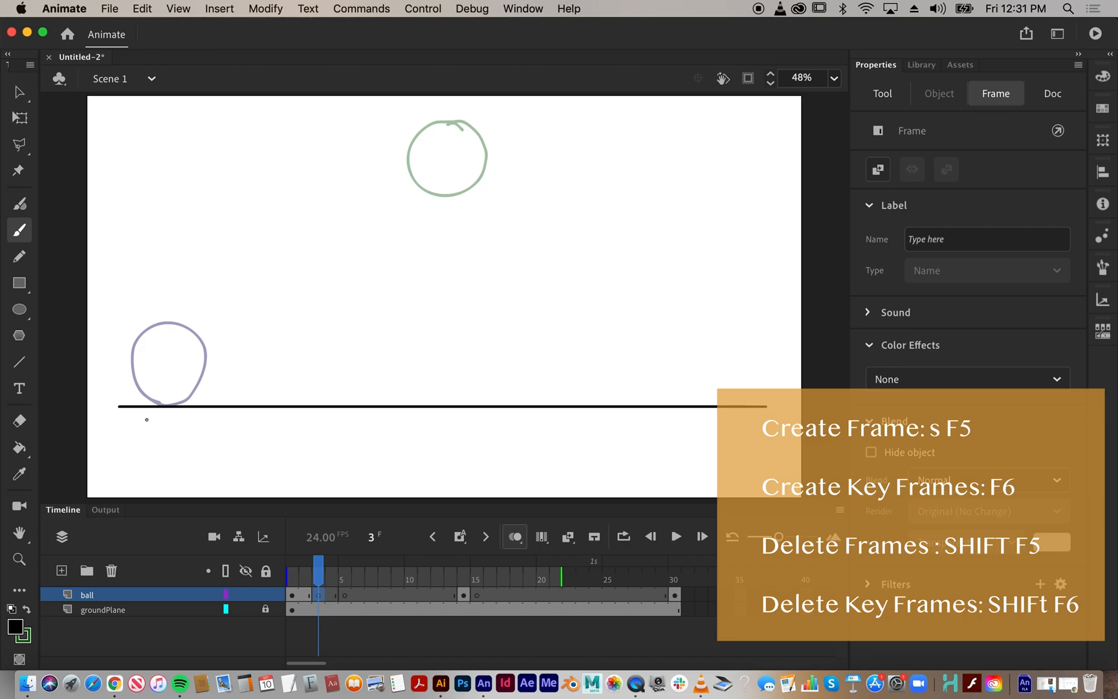
mouse_move(208, 406)
left_mouse_down()
mouse_move(187, 371)
mouse_move(141, 388)
mouse_move(147, 403)
mouse_move(180, 408)
left_mouse_up()
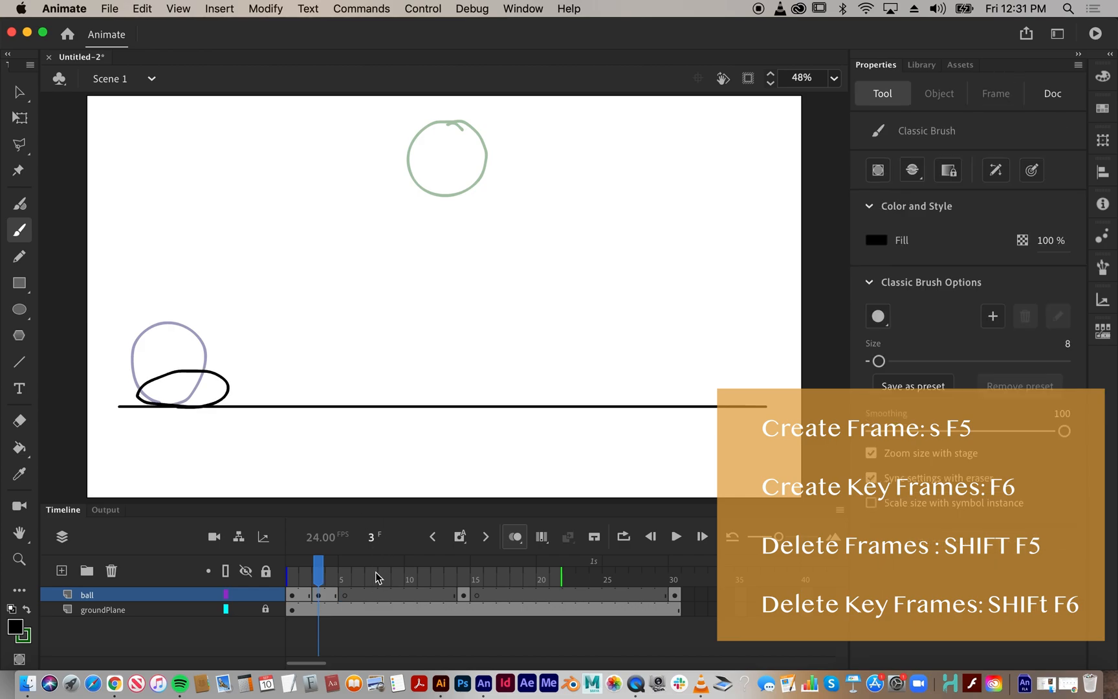
Step: Add the ball layer's next keyframe at frame 7, removing one surplus frame, and brush a stretched ball leaning up to the right on frame 5
left_click(383, 597)
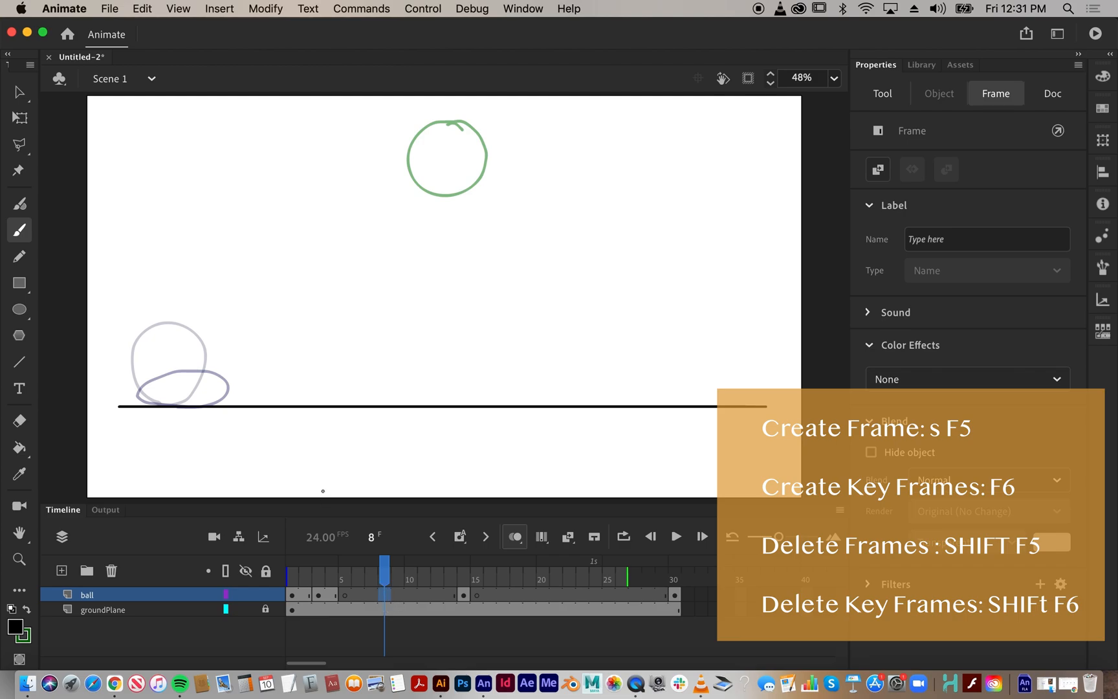
left_click(346, 596)
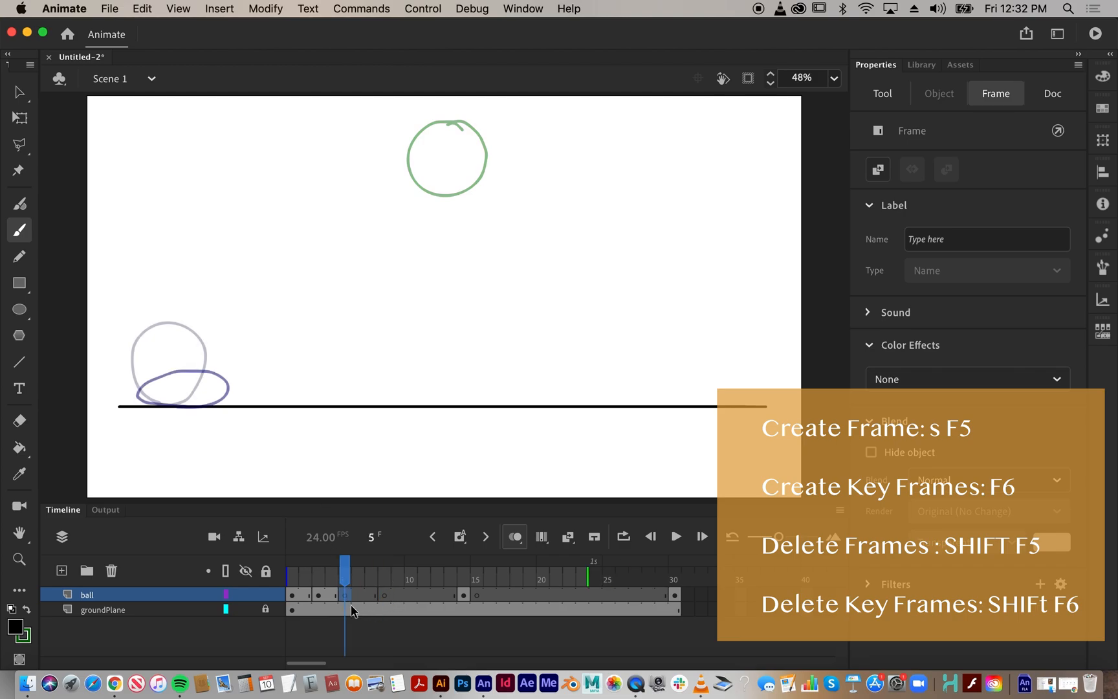
left_click(369, 594)
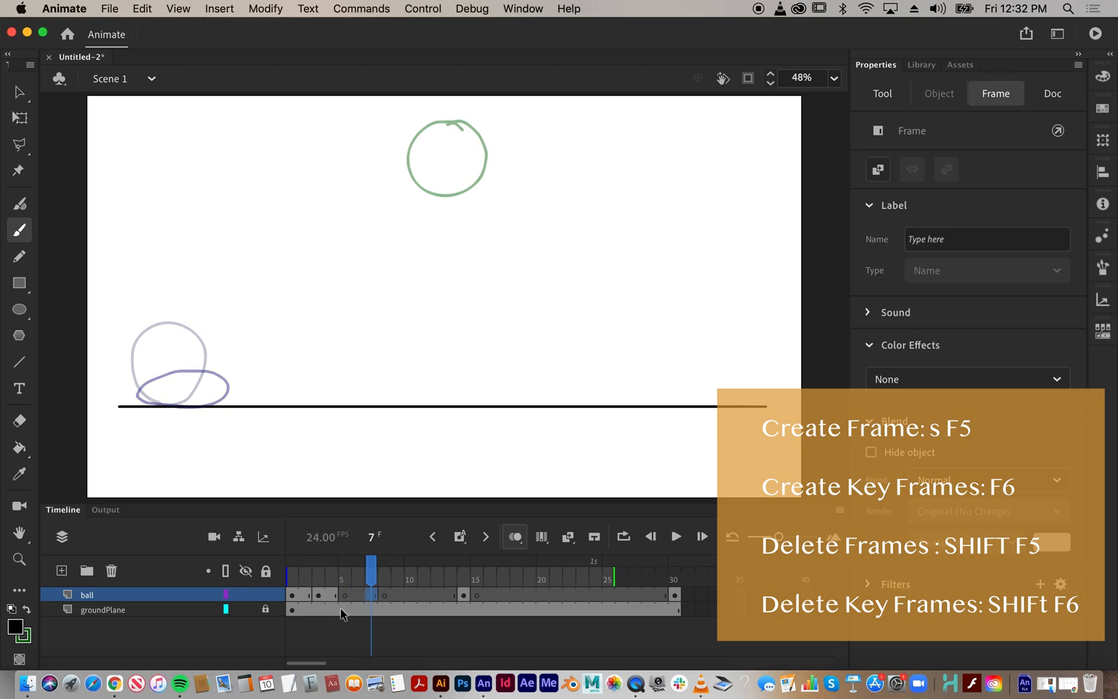
left_click(346, 594)
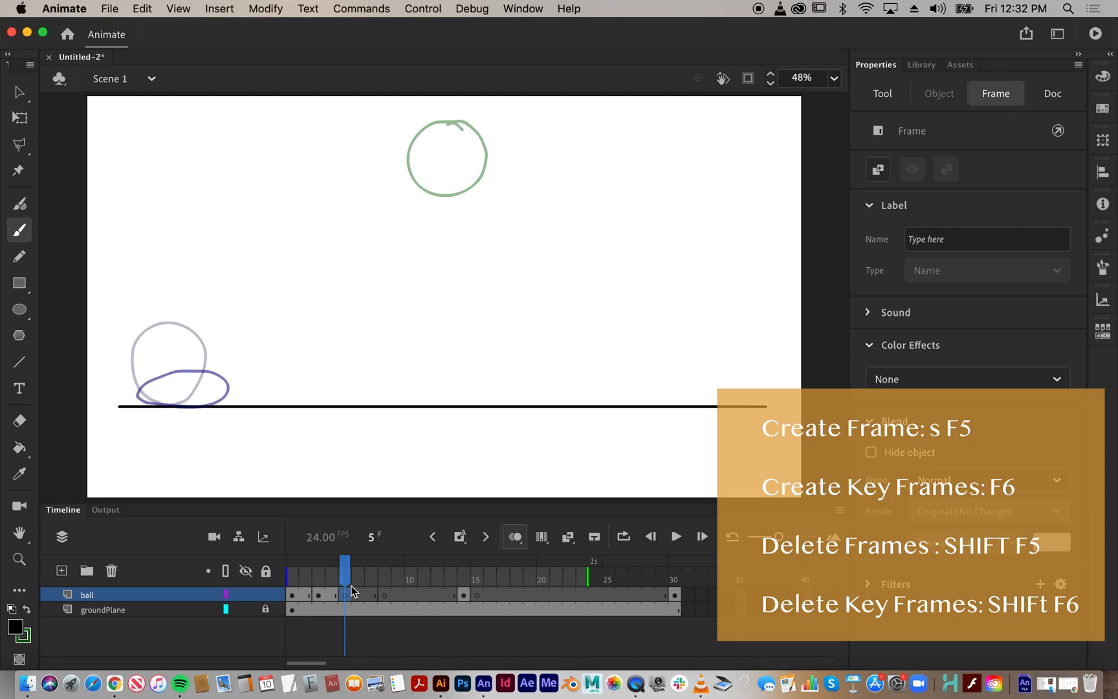
key("shift+F5")
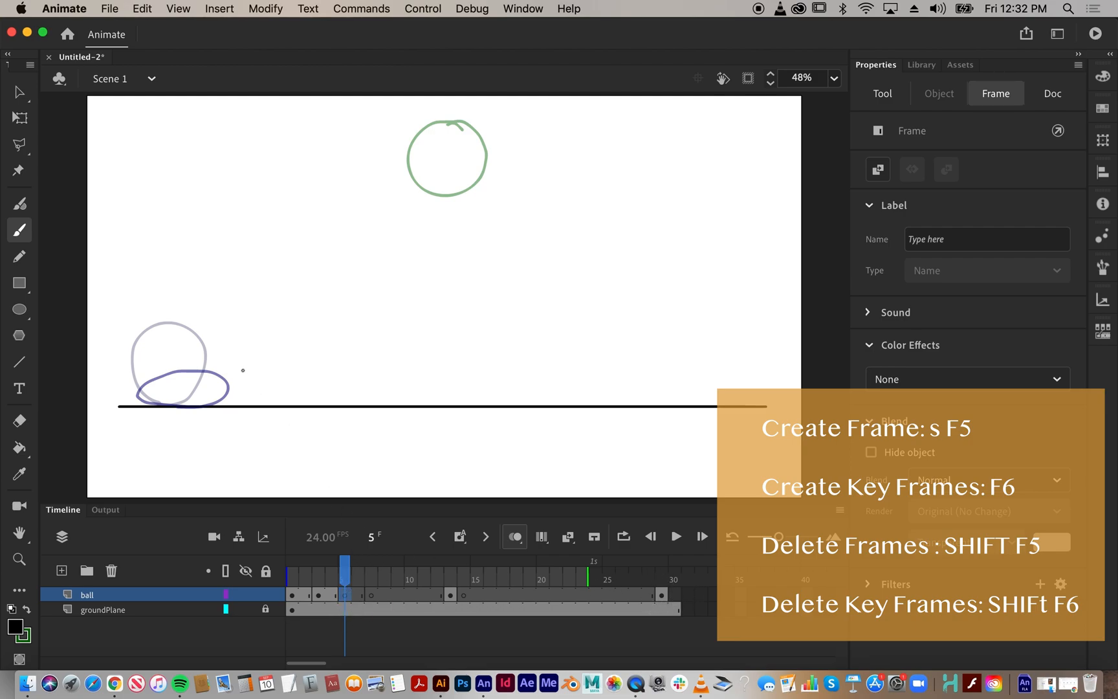
mouse_move(215, 357)
left_mouse_down()
mouse_move(238, 336)
mouse_move(269, 269)
mouse_move(237, 247)
mouse_move(185, 309)
mouse_move(195, 359)
mouse_move(225, 349)
left_mouse_up()
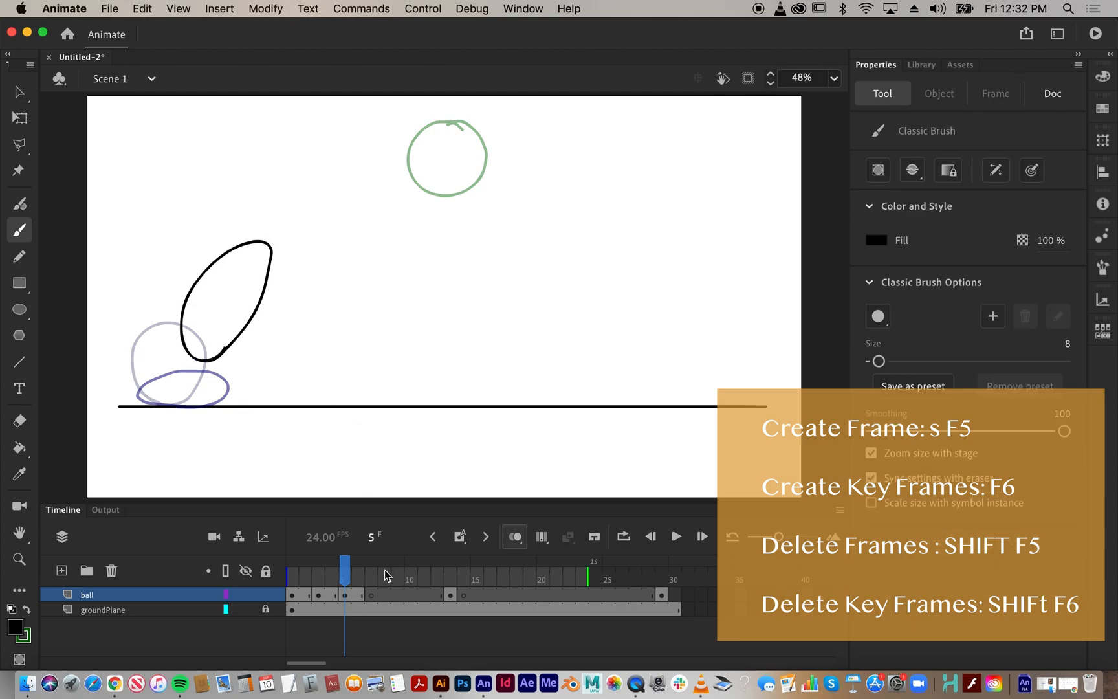
Step: Insert a keyframe at frame 9 of the ball layer and brush a tilted oval ball further up the rising arc on frame 7
left_click(400, 595)
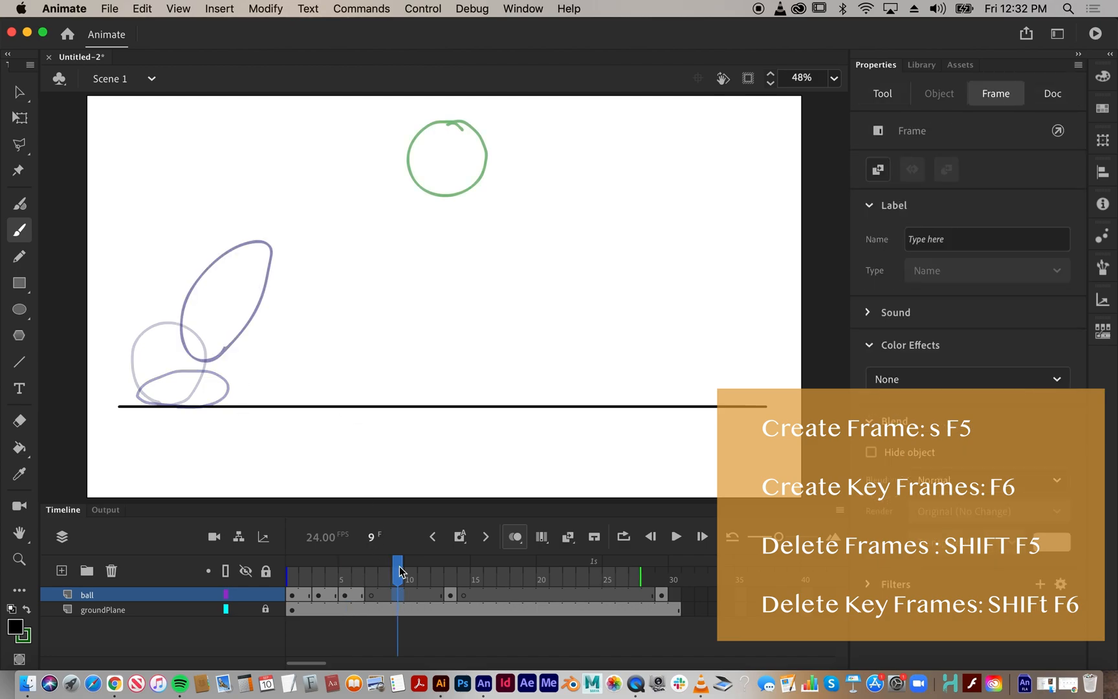
left_click(371, 595)
mouse_move(329, 172)
left_mouse_down()
mouse_move(256, 251)
mouse_move(309, 270)
mouse_move(363, 216)
mouse_move(330, 175)
left_mouse_up()
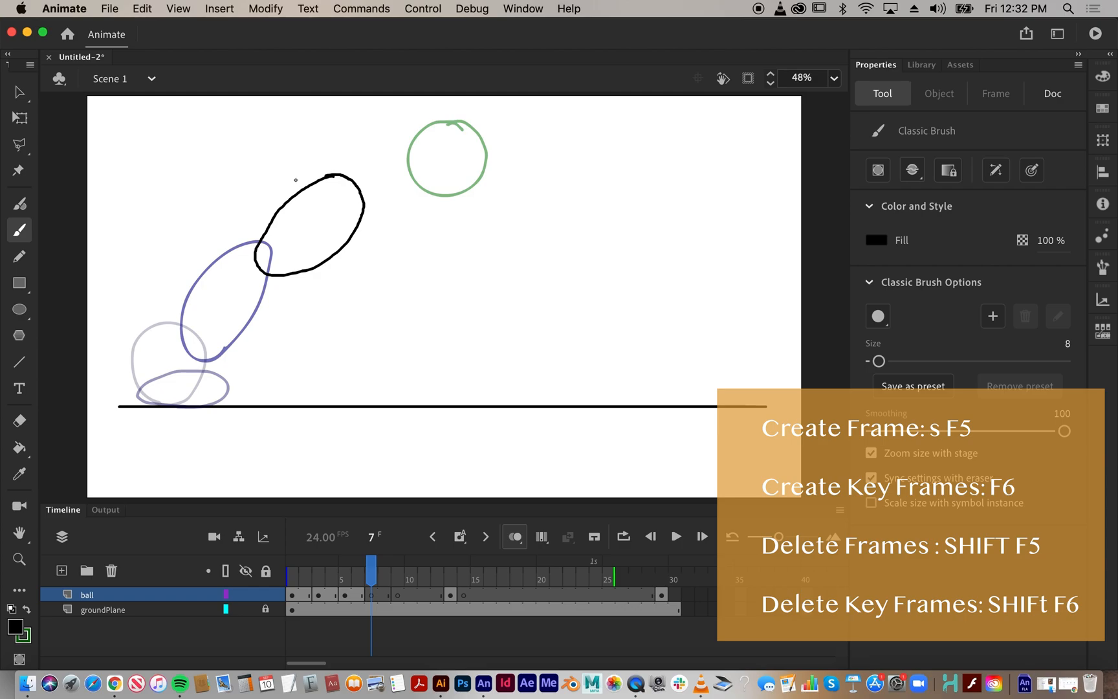
Step: Insert a keyframe at frame 11 of the ball layer and brush rounder balls approaching the arc's peak on frames 9 and 11
left_click(424, 595)
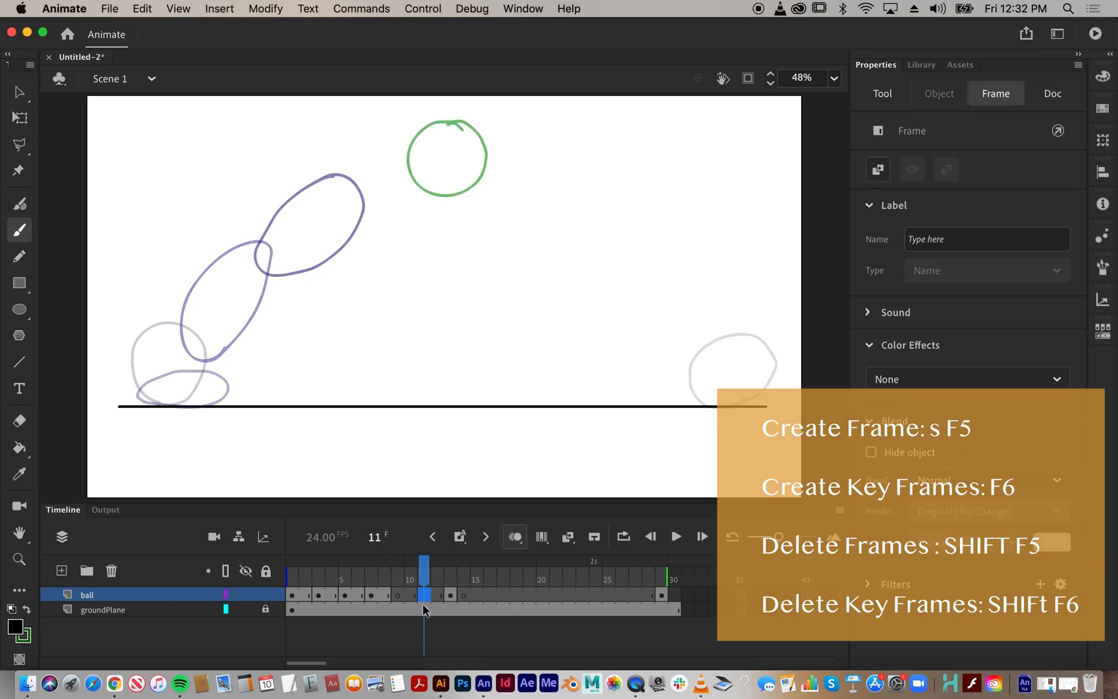
left_click(397, 595)
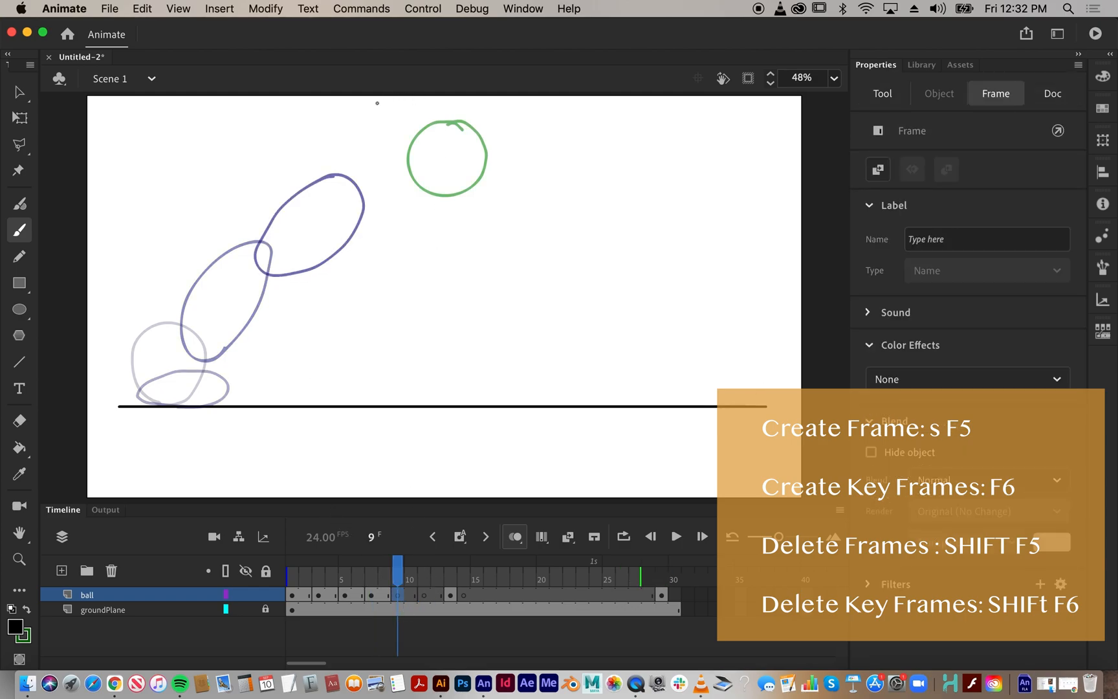
mouse_move(378, 142)
left_mouse_down()
mouse_move(330, 167)
mouse_move(359, 218)
mouse_move(401, 181)
mouse_move(379, 139)
left_mouse_up()
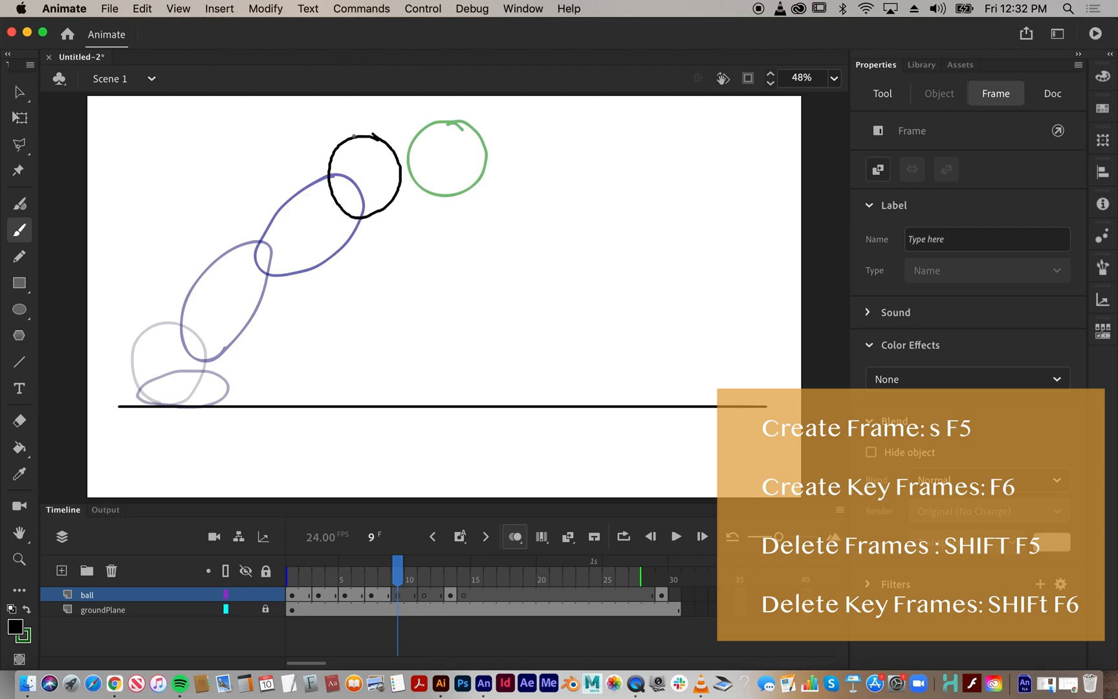
left_click(425, 596)
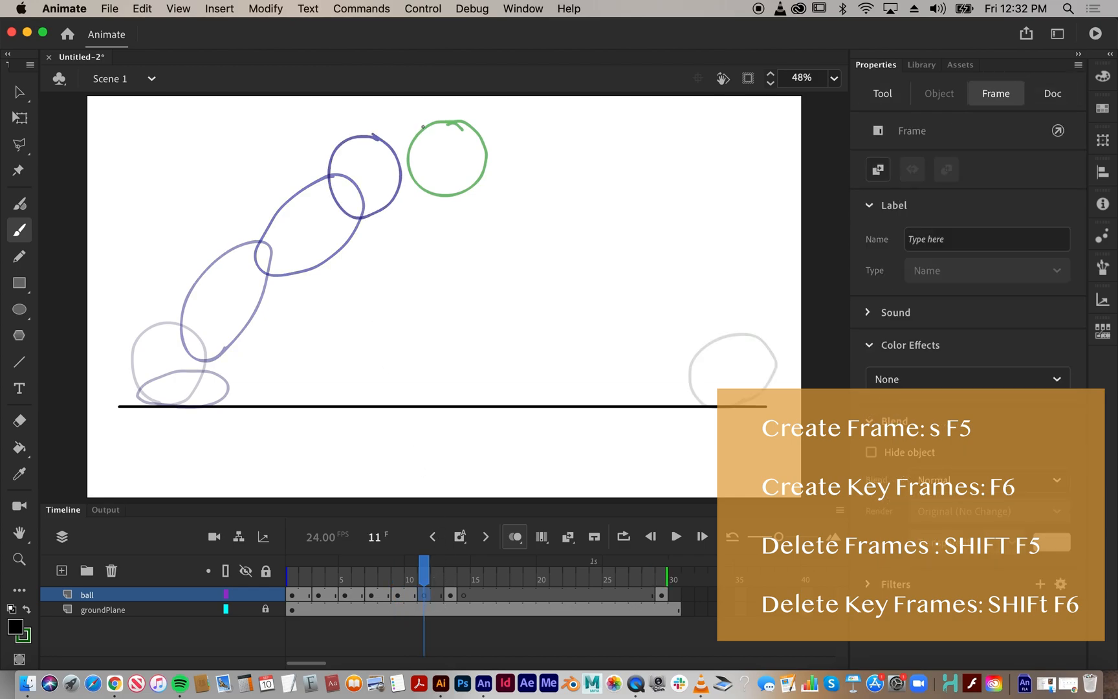
mouse_move(423, 127)
left_mouse_down()
mouse_move(406, 196)
mouse_move(440, 165)
mouse_move(424, 124)
left_mouse_up()
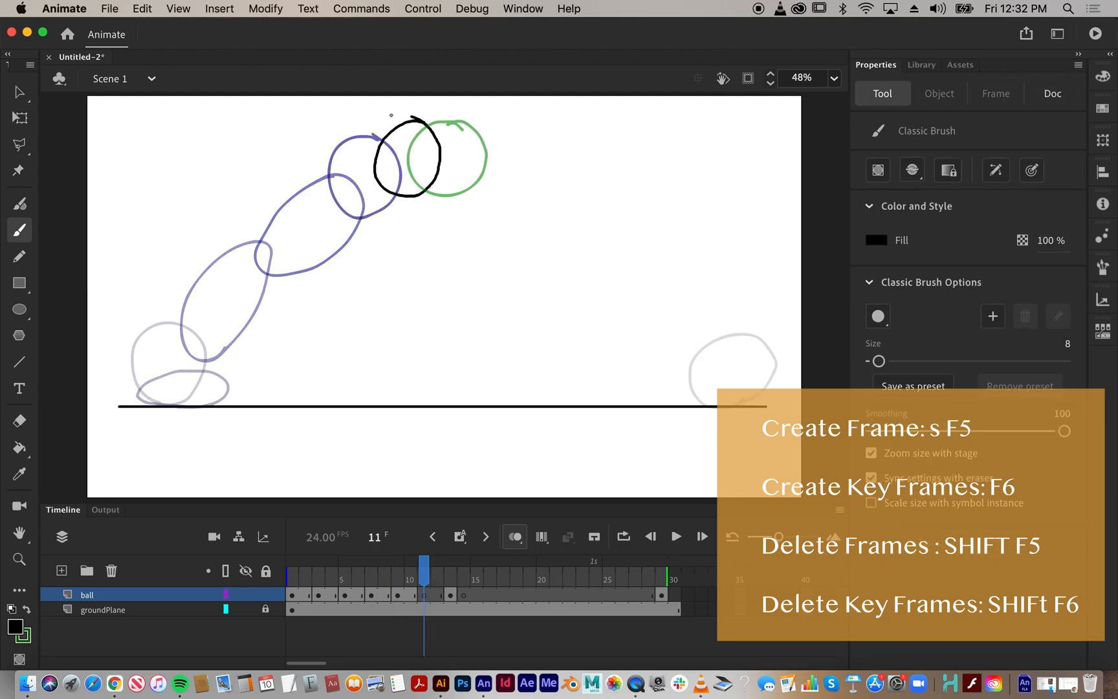
Step: Insert keyframes at frames 16 and 18 of the ball layer and brush round balls starting down from the arc's peak on frames 14 and 16
left_click(496, 600)
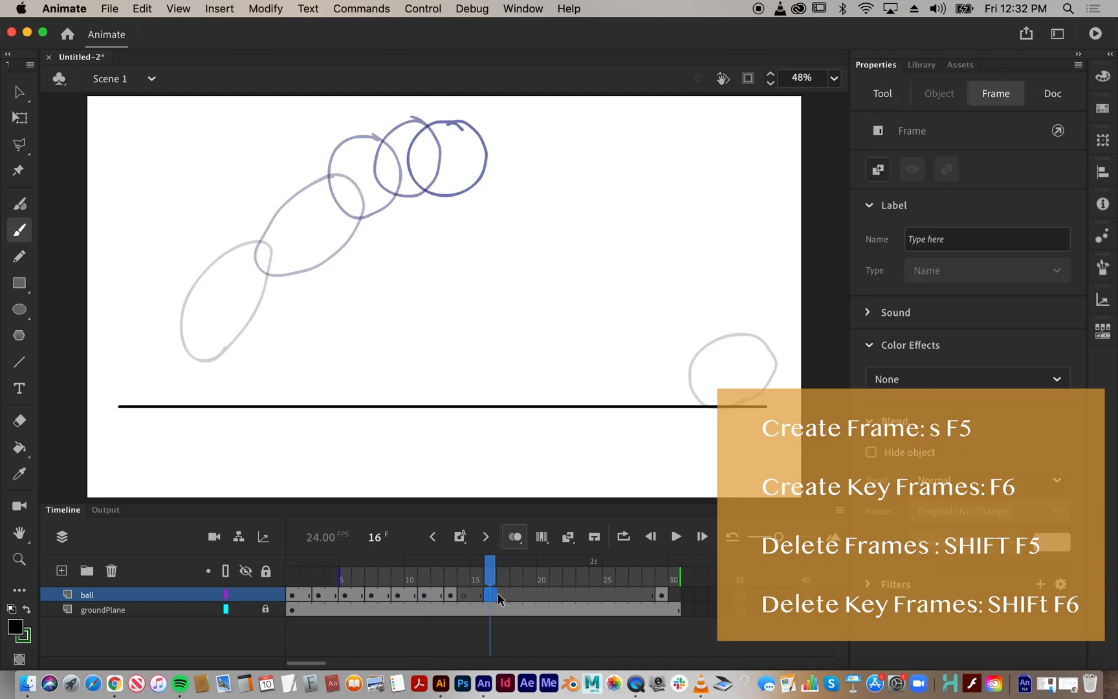
left_click(462, 600)
mouse_move(509, 156)
left_mouse_down()
mouse_move(493, 140)
mouse_move(475, 197)
mouse_move(526, 189)
mouse_move(510, 147)
left_mouse_up()
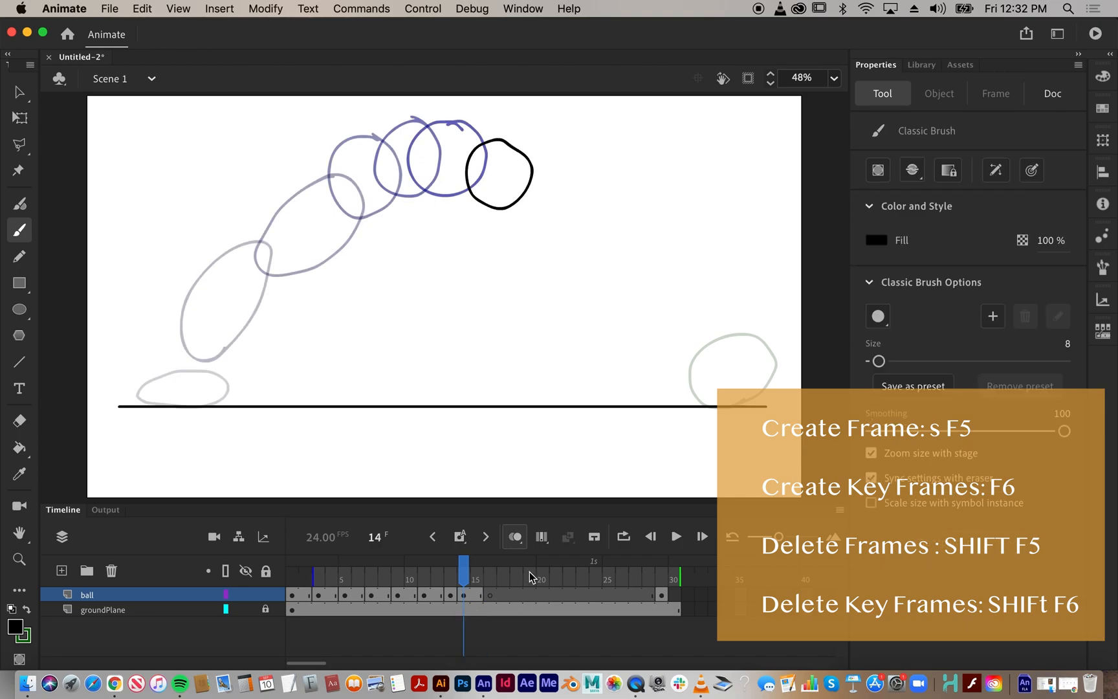
left_click(522, 601)
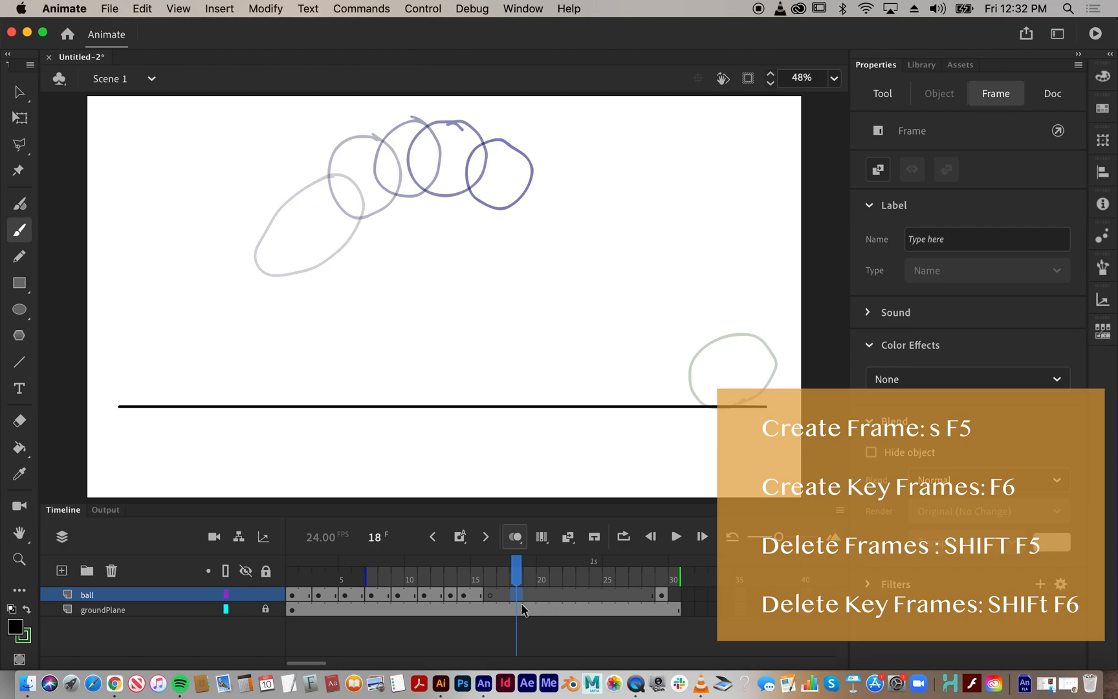
left_click(489, 582)
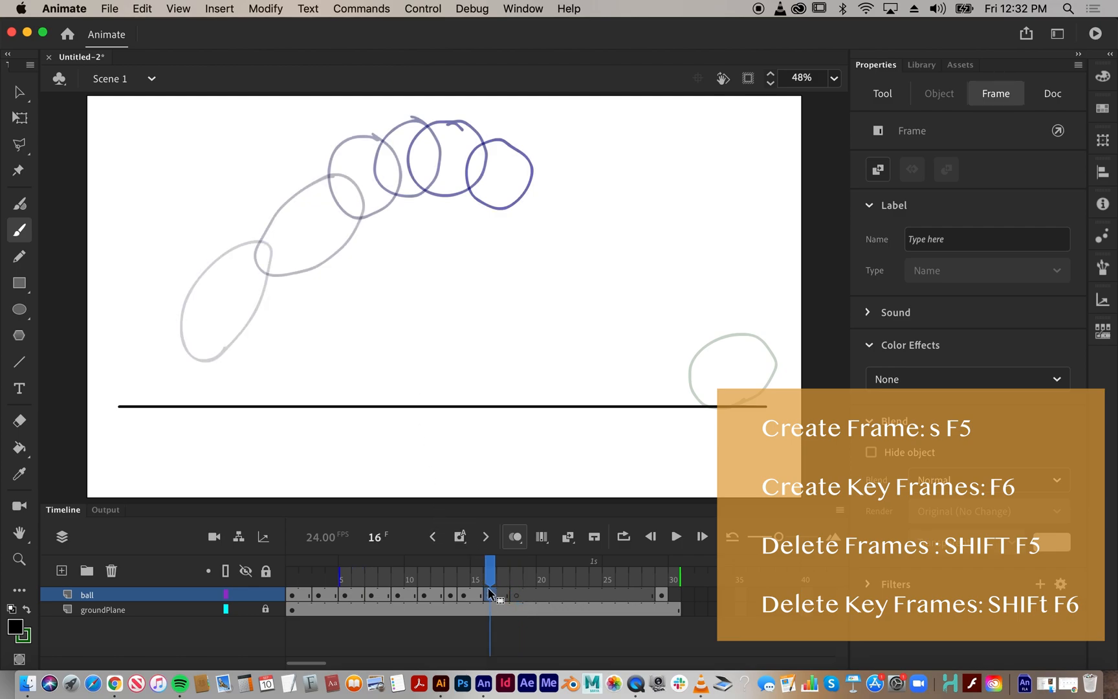
mouse_move(572, 183)
left_mouse_down()
mouse_move(513, 185)
mouse_move(524, 230)
mouse_move(566, 232)
mouse_move(576, 182)
left_mouse_up()
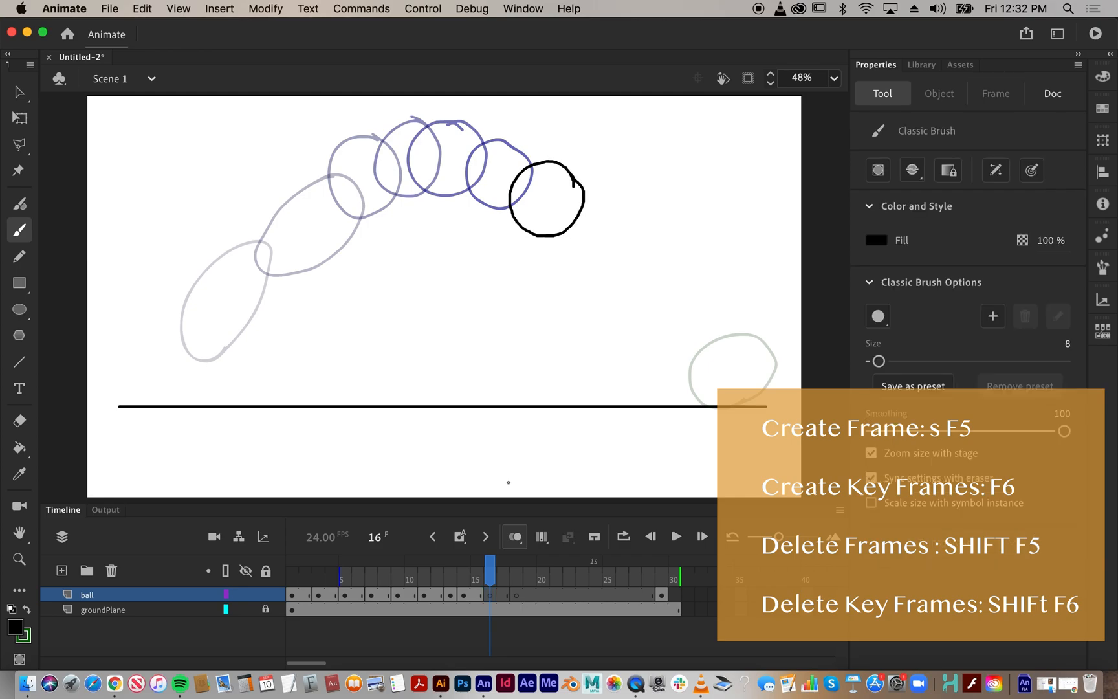
Step: Insert a keyframe at frame 20 of the ball layer and brush a stretched ball slanting down to the right on frame 18
left_click(545, 594)
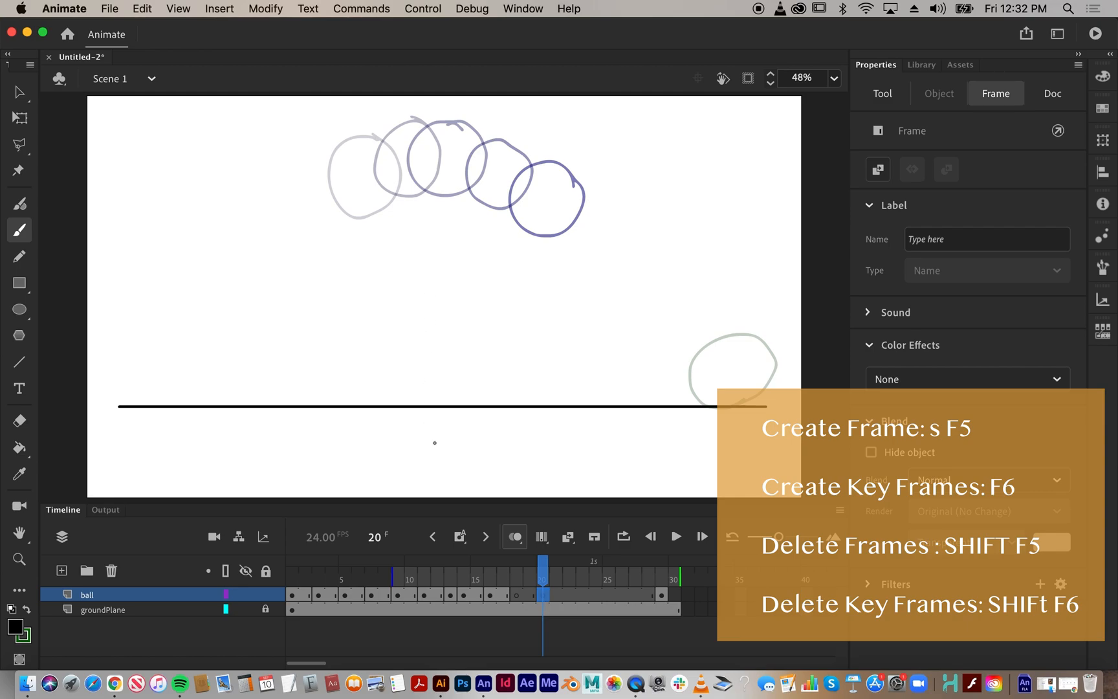
left_click(512, 594)
mouse_move(640, 219)
left_mouse_down()
mouse_move(582, 199)
mouse_move(589, 266)
mouse_move(646, 288)
mouse_move(662, 257)
mouse_move(644, 214)
left_mouse_up()
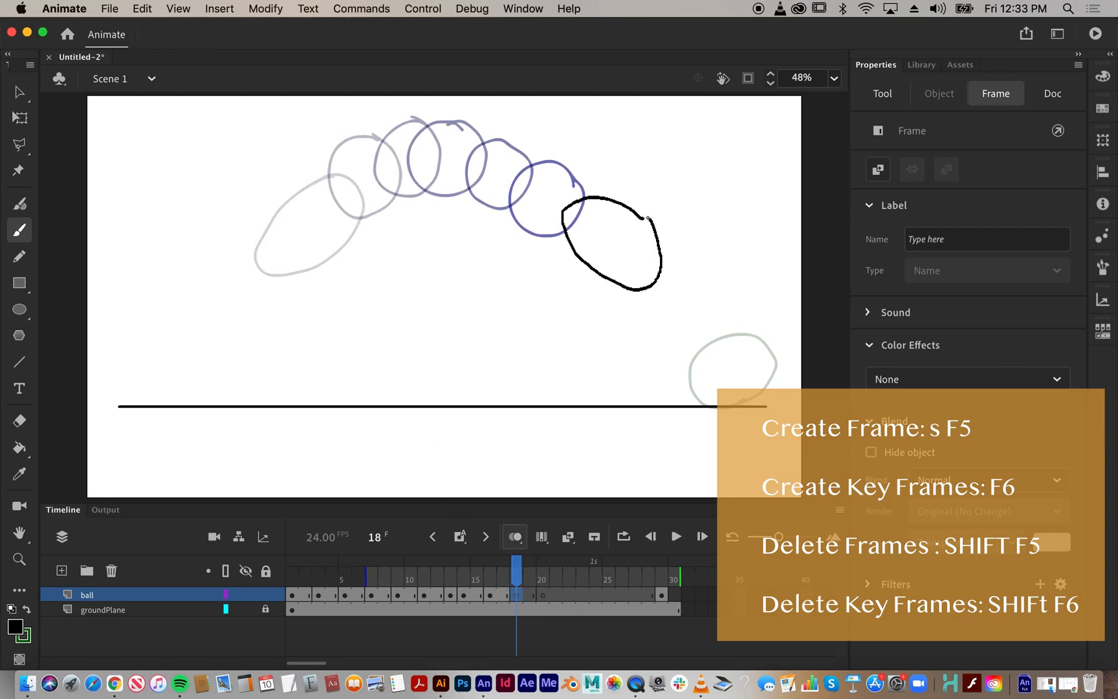
Step: Insert a keyframe at frame 22 of the ball layer and brush a slanted oval ball further down the falling arc on frame 20
left_click(569, 592)
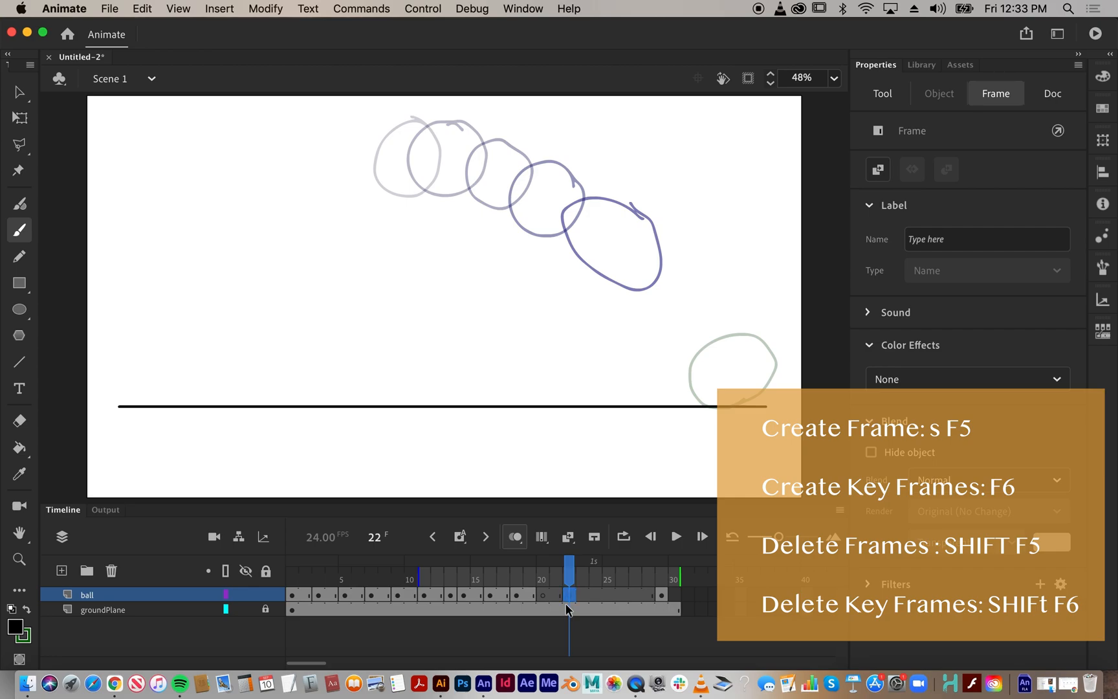
mouse_move(690, 276)
left_mouse_down()
mouse_move(649, 322)
mouse_move(695, 285)
left_mouse_up()
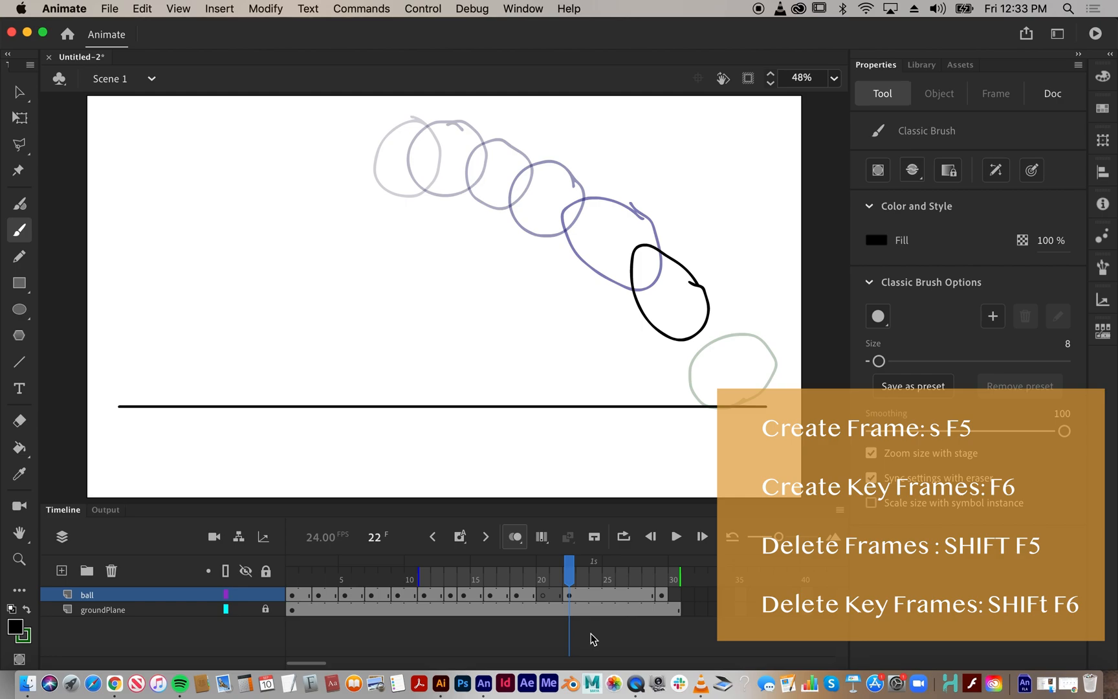
key("super+z")
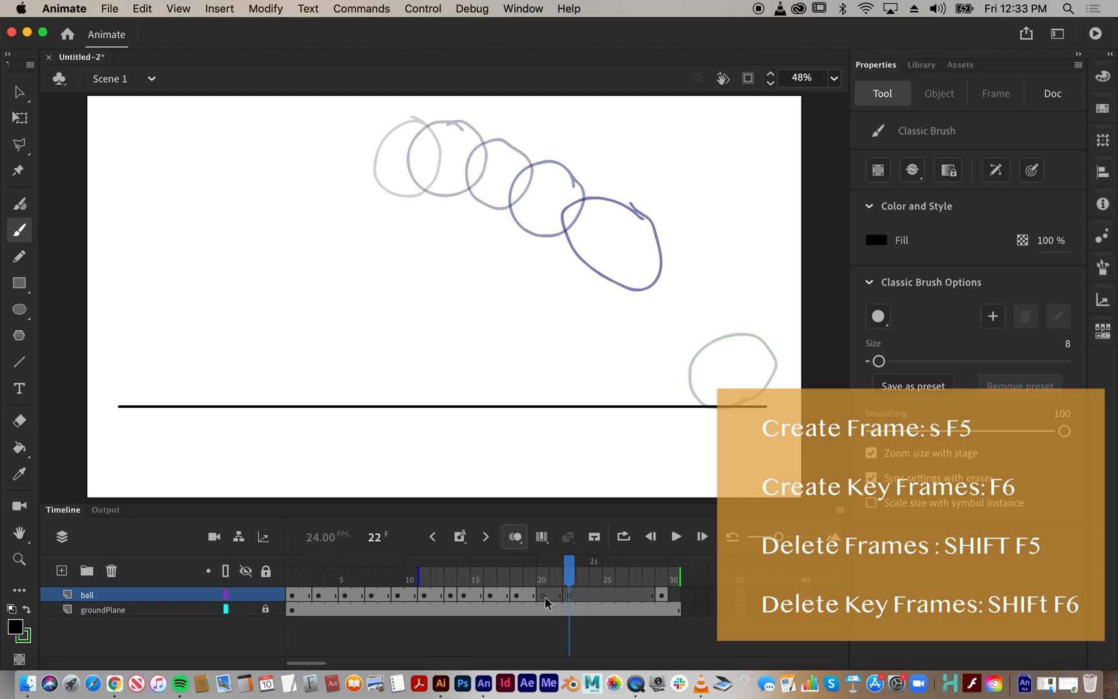
left_click(544, 594)
mouse_move(673, 260)
left_mouse_down()
mouse_move(646, 244)
mouse_move(615, 274)
mouse_move(654, 321)
mouse_move(683, 324)
mouse_move(680, 262)
left_mouse_up()
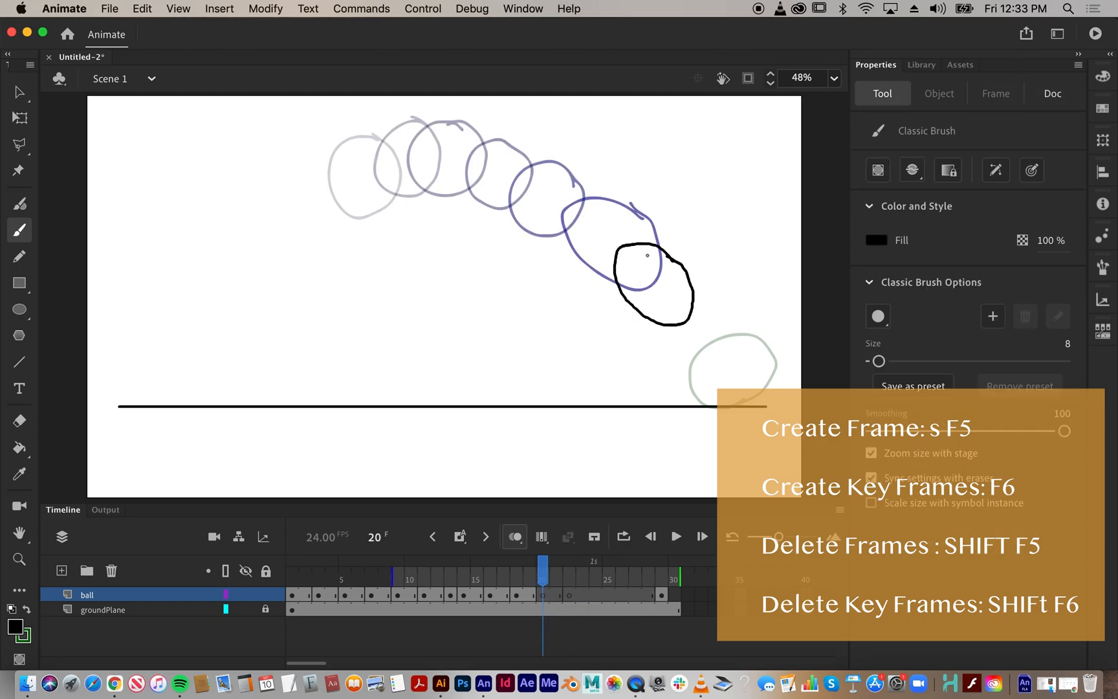
Step: Insert a keyframe at frame 24 of the ball layer and brush a flattened ball on the ground line's right end on frame 22
left_click(590, 602)
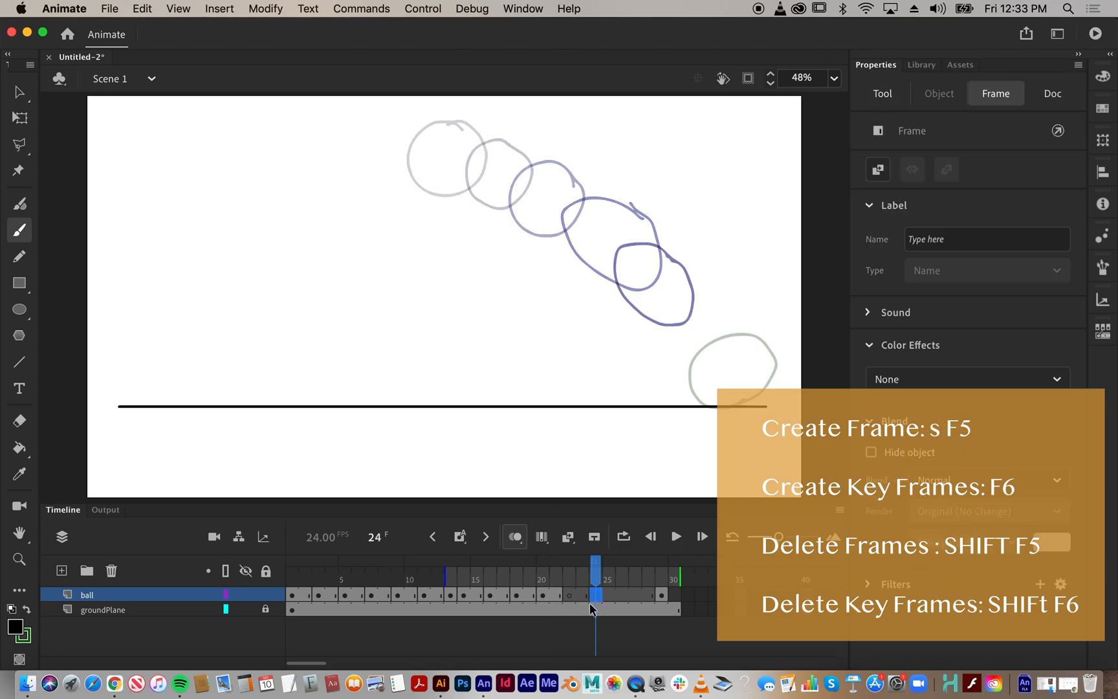
left_click(572, 596)
mouse_move(702, 405)
left_mouse_down()
mouse_move(764, 405)
mouse_move(769, 390)
mouse_move(755, 373)
mouse_move(711, 371)
mouse_move(704, 404)
left_mouse_up()
Step: Insert a keyframe at frame 26 of the ball layer and brush a tall, upright stretched ball above the ground line's right end on frame 24
left_click(621, 609)
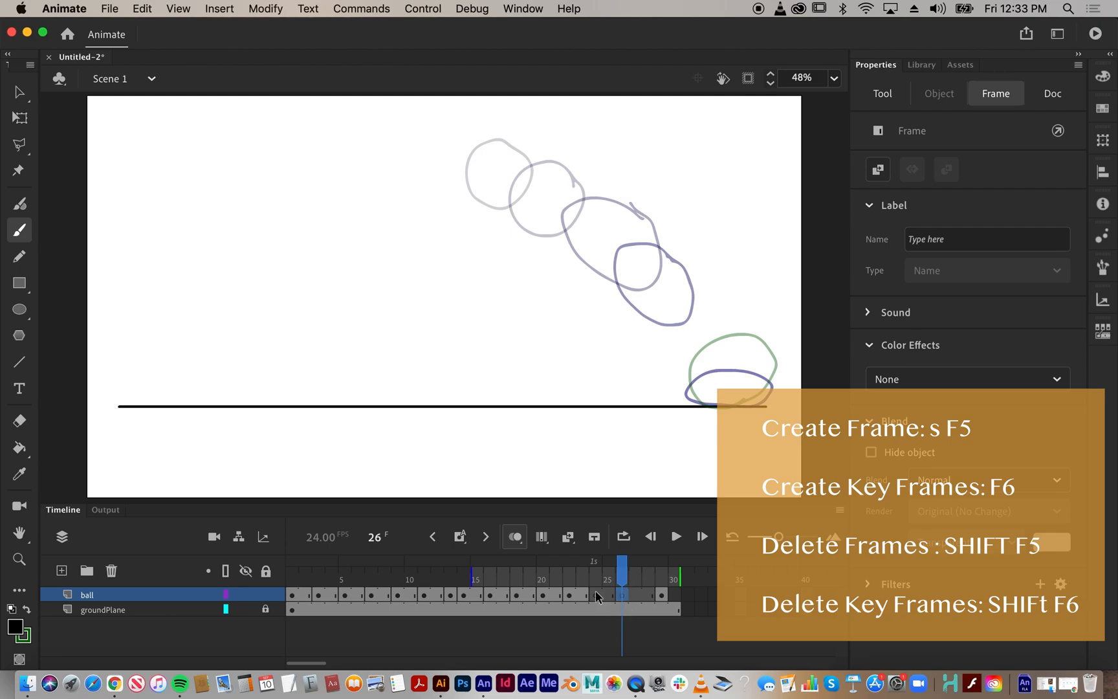
left_click(595, 591)
mouse_move(759, 381)
left_mouse_down()
mouse_move(756, 330)
mouse_move(733, 298)
mouse_move(710, 329)
mouse_move(705, 377)
mouse_move(717, 399)
mouse_move(759, 381)
left_mouse_up()
Step: Insert a keyframe at frame 28 of the ball layer and add one frame to move the final ball keyframe to frame 30
left_click(637, 594)
left_click(649, 594)
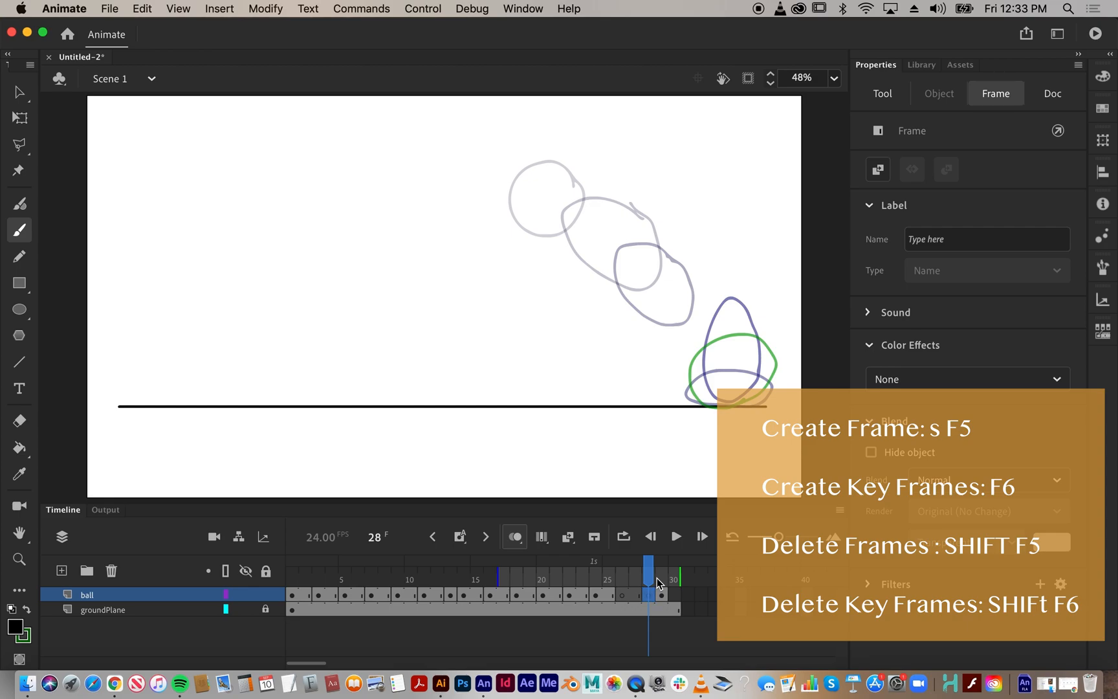
key("F5")
Step: Brush a rounded ball on frame 26 of the ball layer, overlapping the top of the tall stretched ball above the ground line's right end
left_click(620, 594)
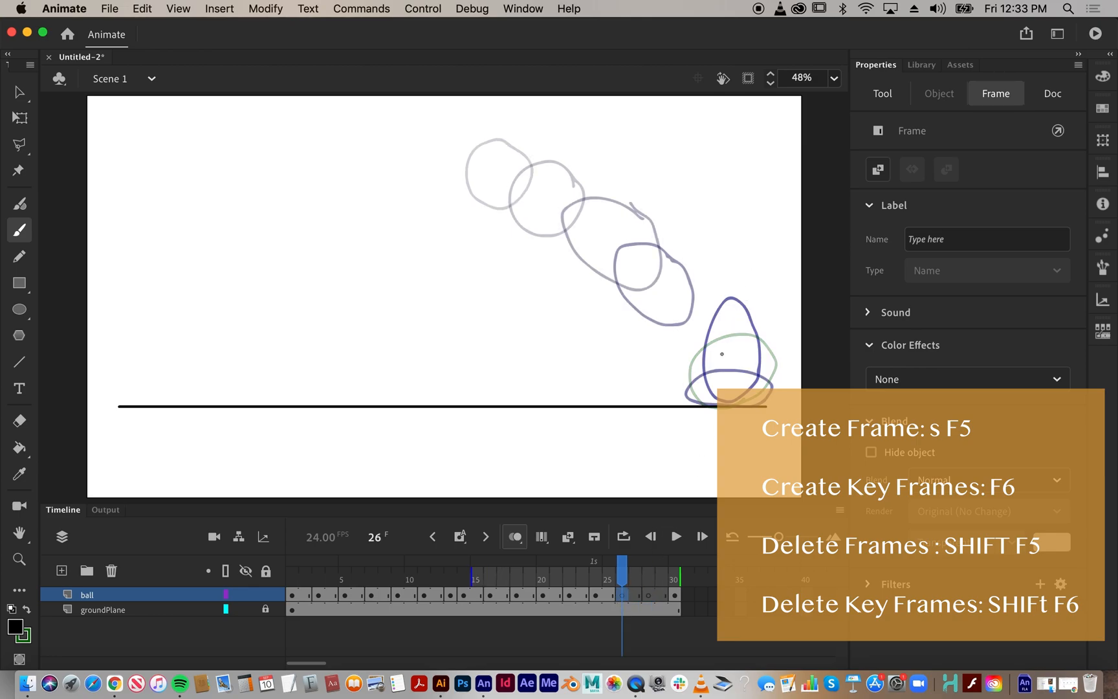
left_click(18, 560)
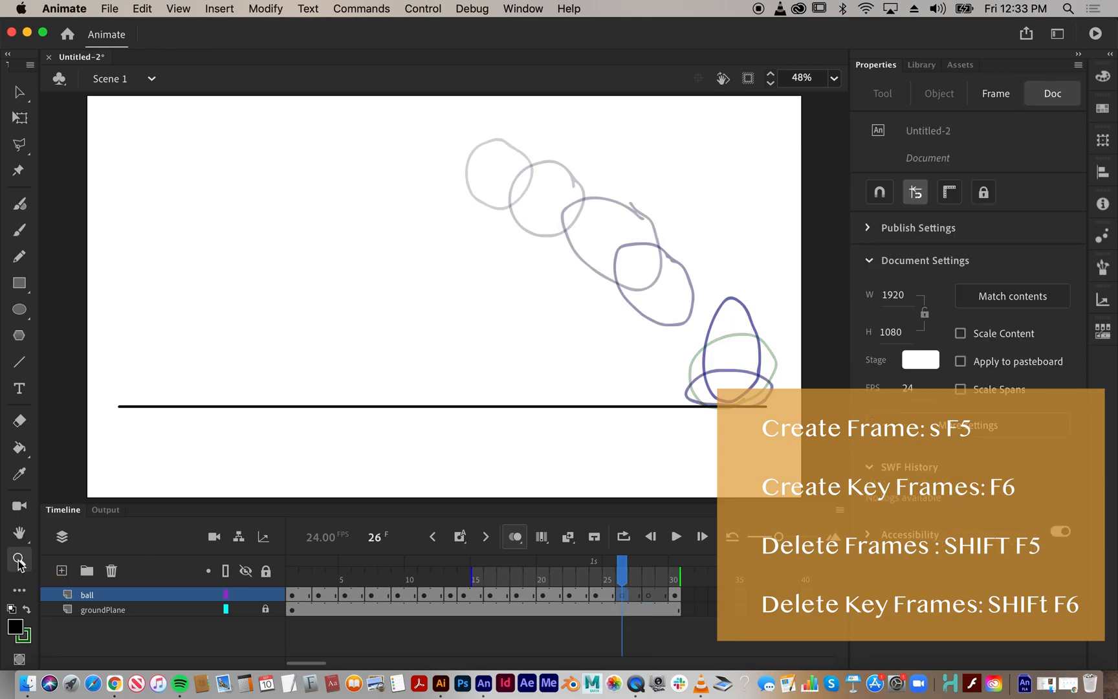
left_click_drag(623, 257, 800, 435)
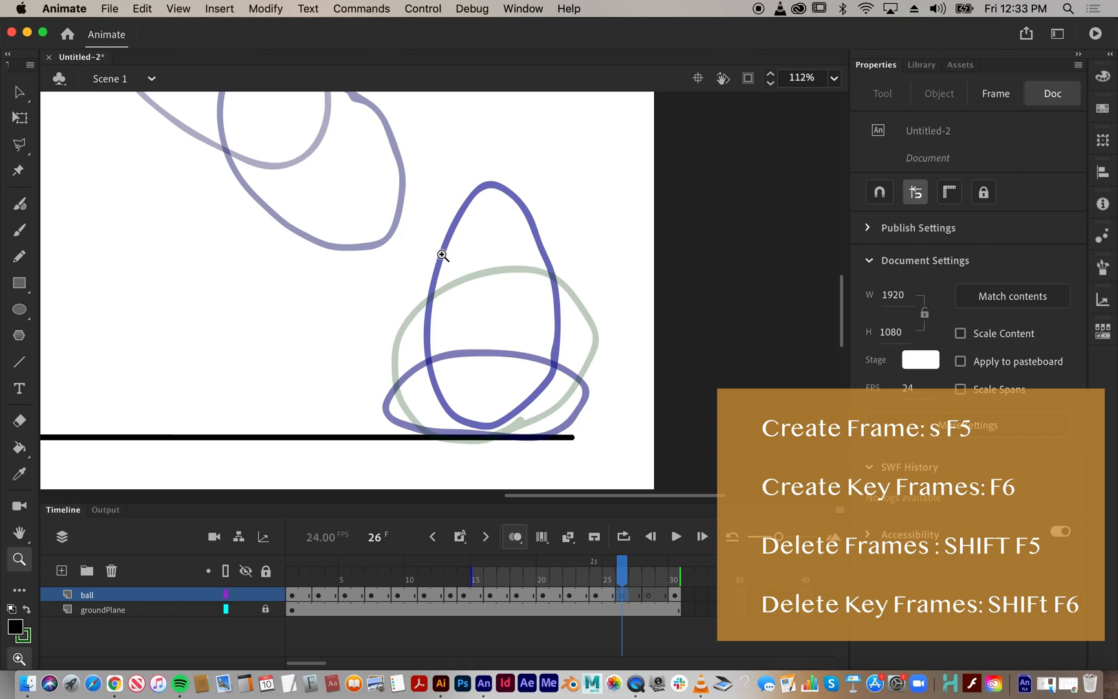
left_click(19, 230)
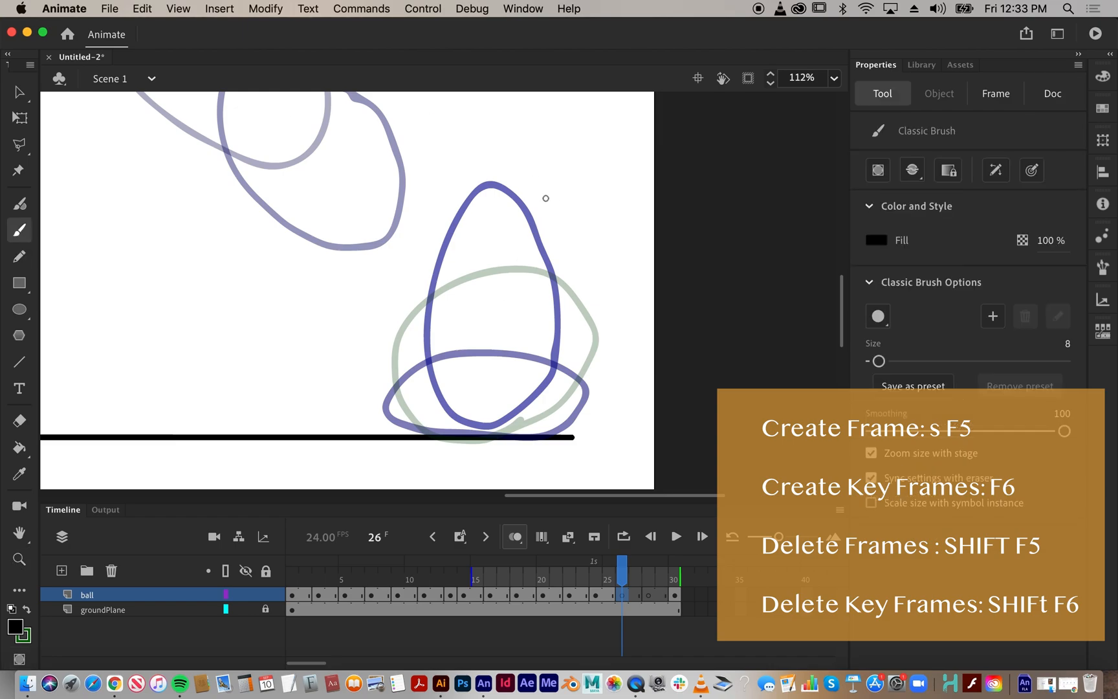
mouse_move(555, 174)
left_mouse_down()
mouse_move(499, 152)
mouse_move(434, 187)
mouse_move(422, 275)
mouse_move(446, 309)
mouse_move(490, 319)
mouse_move(544, 305)
mouse_move(570, 255)
mouse_move(573, 220)
mouse_move(554, 170)
left_mouse_up()
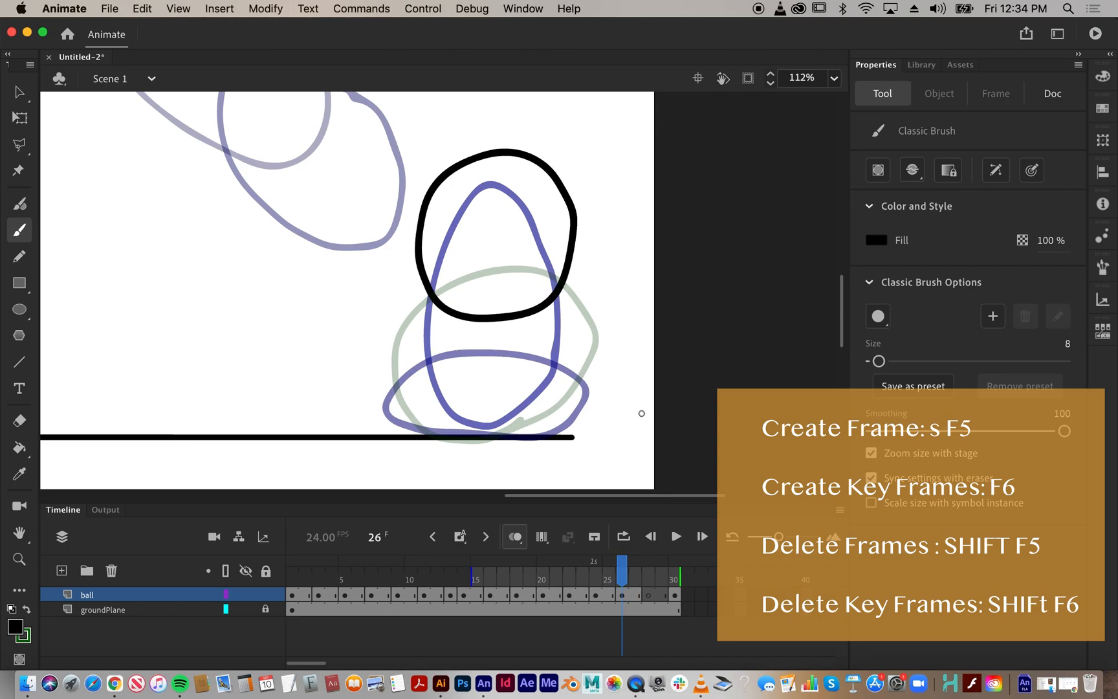
Step: Brush a slightly squashed ball on the ground line's right end on frame 28, and extend both layers by one frame after frame 30
left_click(649, 595)
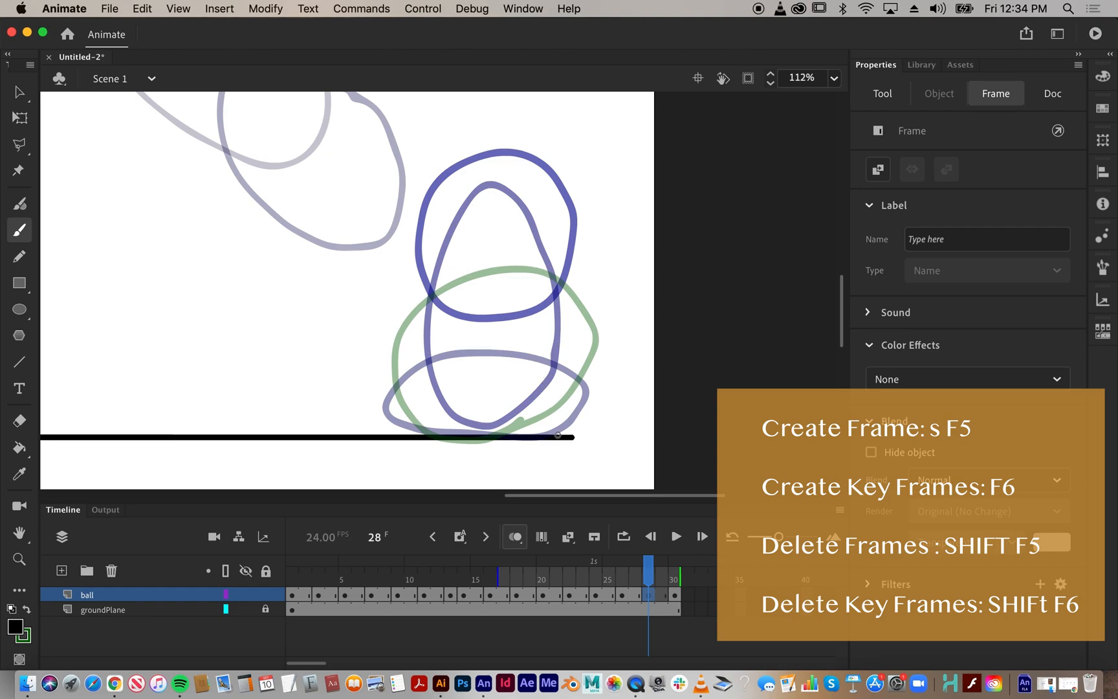
mouse_move(558, 434)
left_mouse_down()
mouse_move(584, 415)
mouse_move(581, 364)
mouse_move(560, 320)
mouse_move(511, 297)
mouse_move(444, 315)
mouse_move(409, 342)
mouse_move(394, 384)
mouse_move(408, 421)
mouse_move(437, 439)
mouse_move(542, 439)
mouse_move(567, 426)
left_mouse_up()
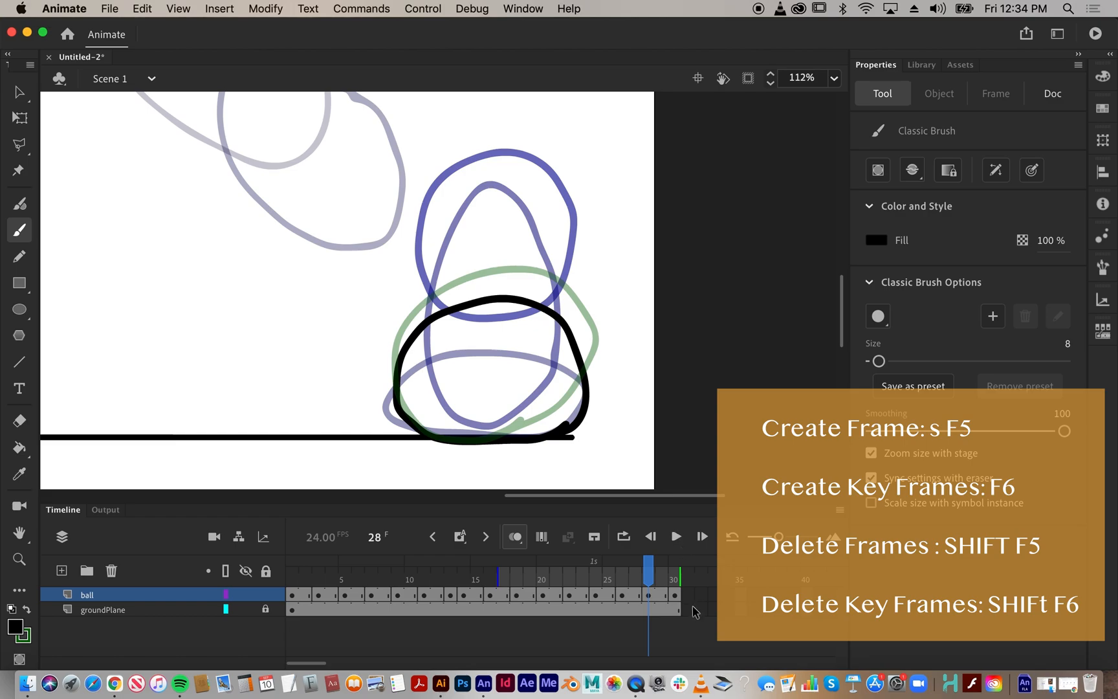
left_click_drag(673, 597, 676, 609)
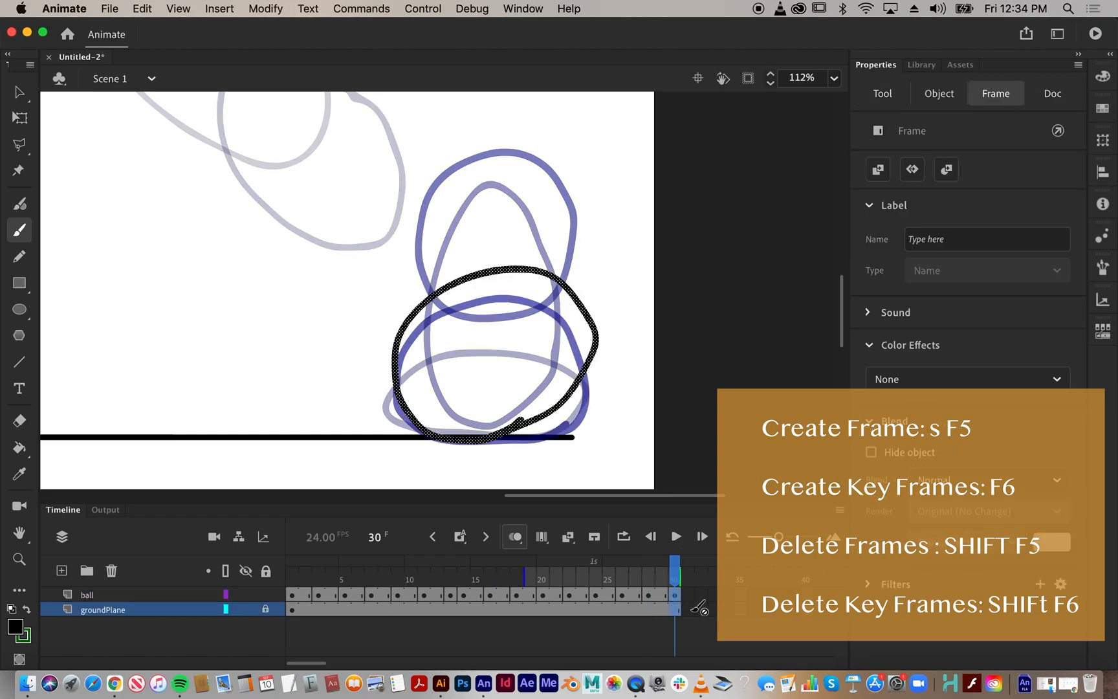
key("F5")
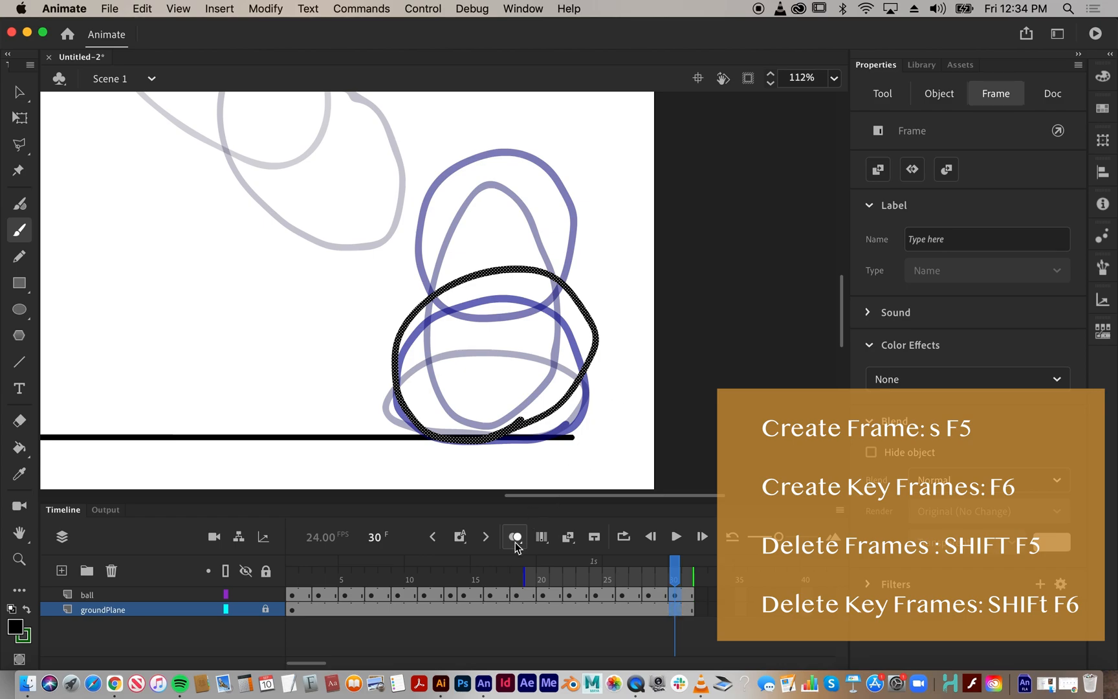
Step: Turn off onion skinning and play the bouncing ball animation with the whole stage in view
left_click(515, 542)
left_click(835, 78)
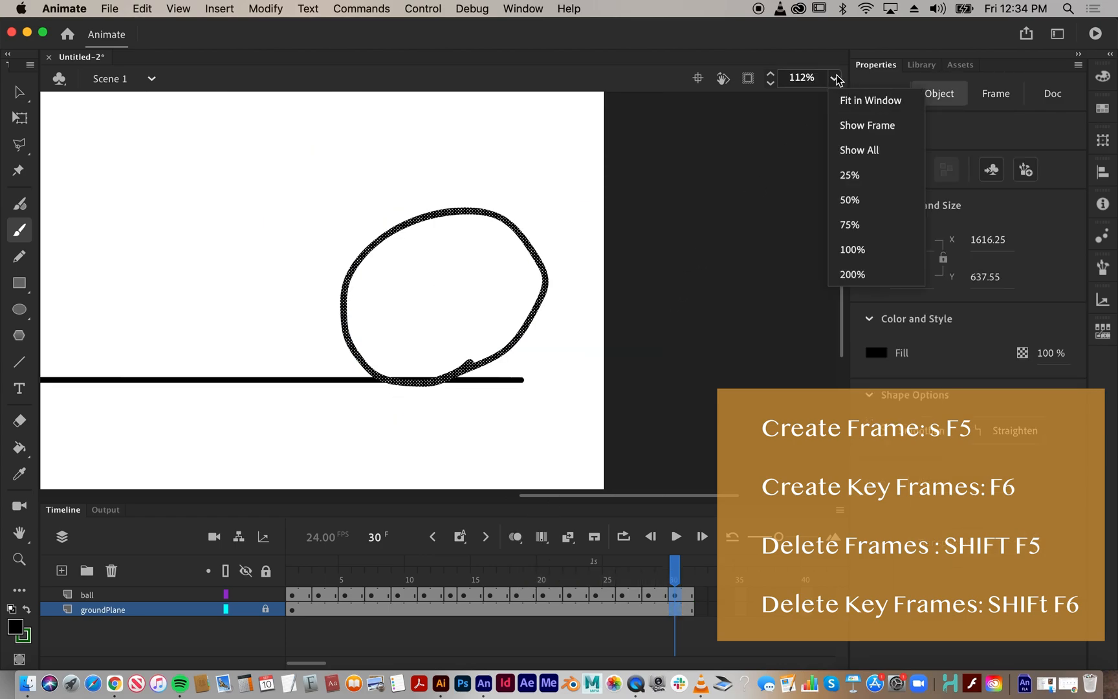
left_click(863, 100)
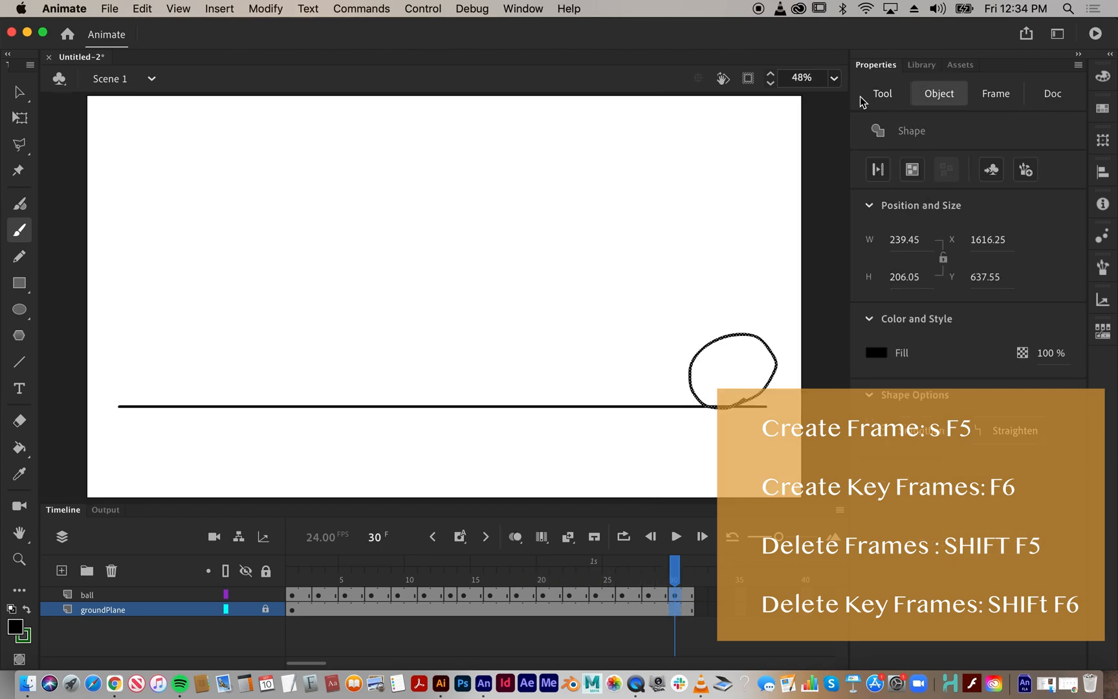
left_click(636, 577)
left_click(423, 8)
left_click(451, 267)
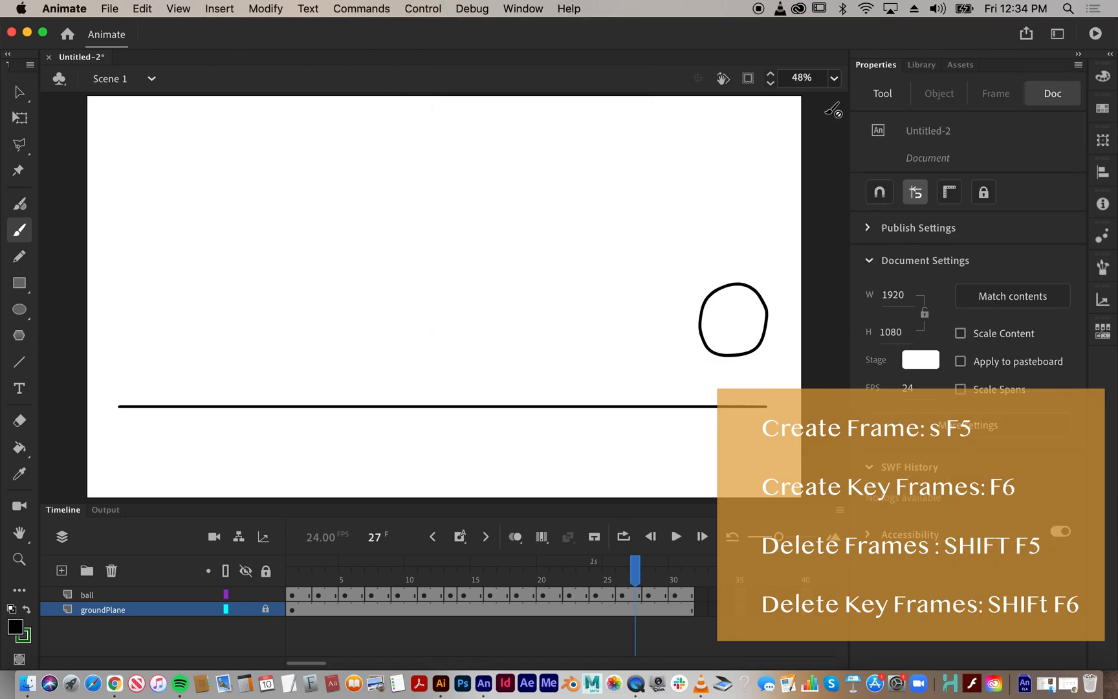
key("Return")
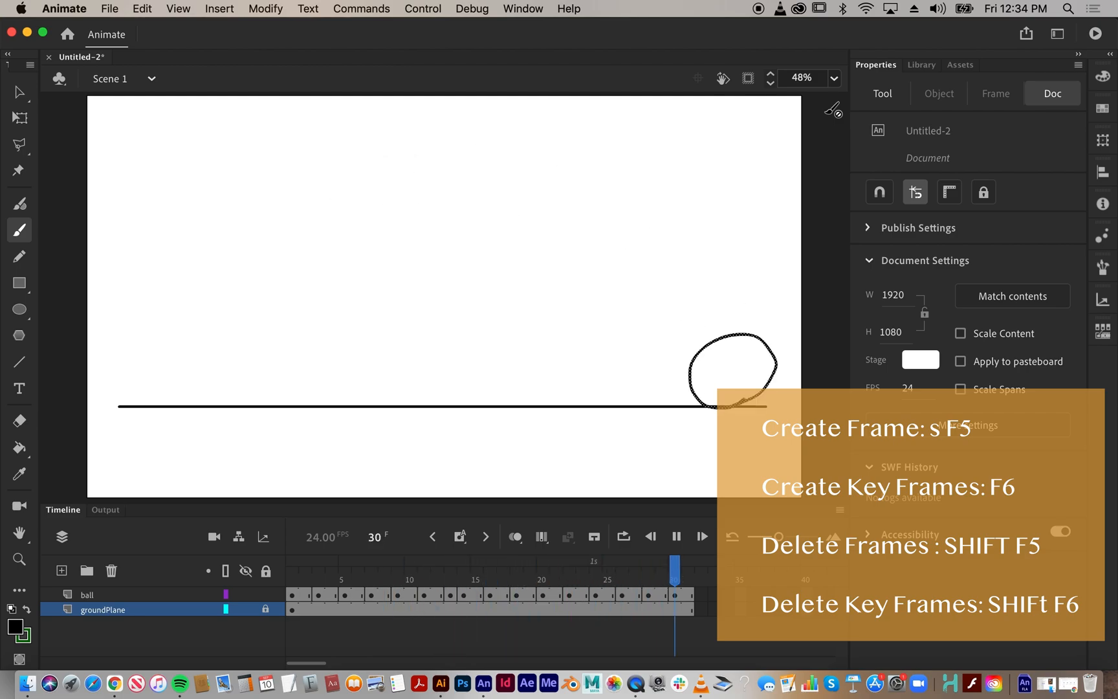